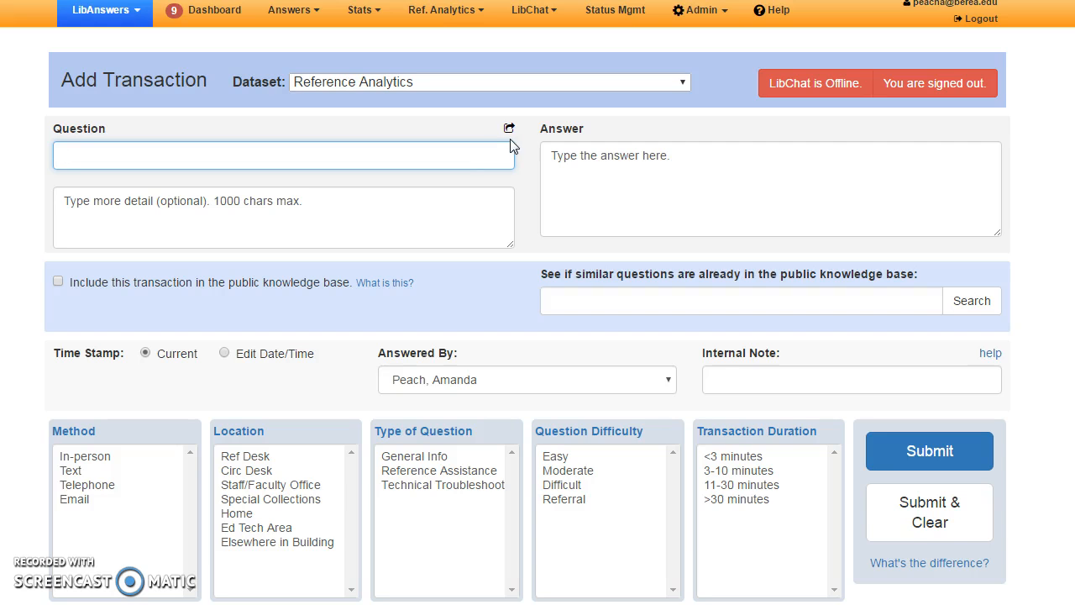
Switch the Question field to the pre-defined questions and choose "Where are the restrooms?"
left_click(502, 154)
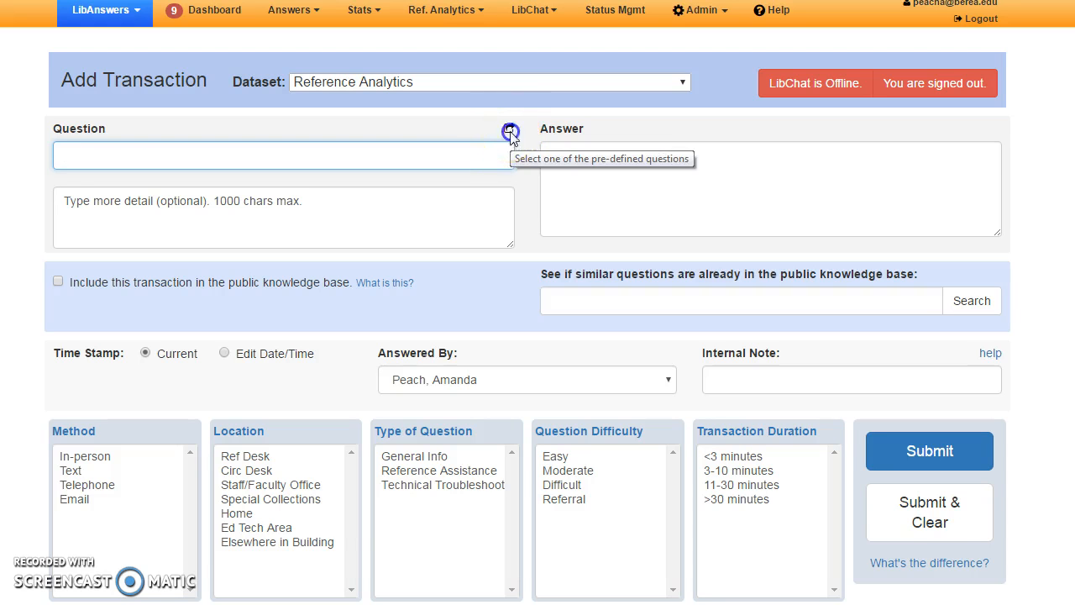
left_click(509, 130)
left_click(507, 158)
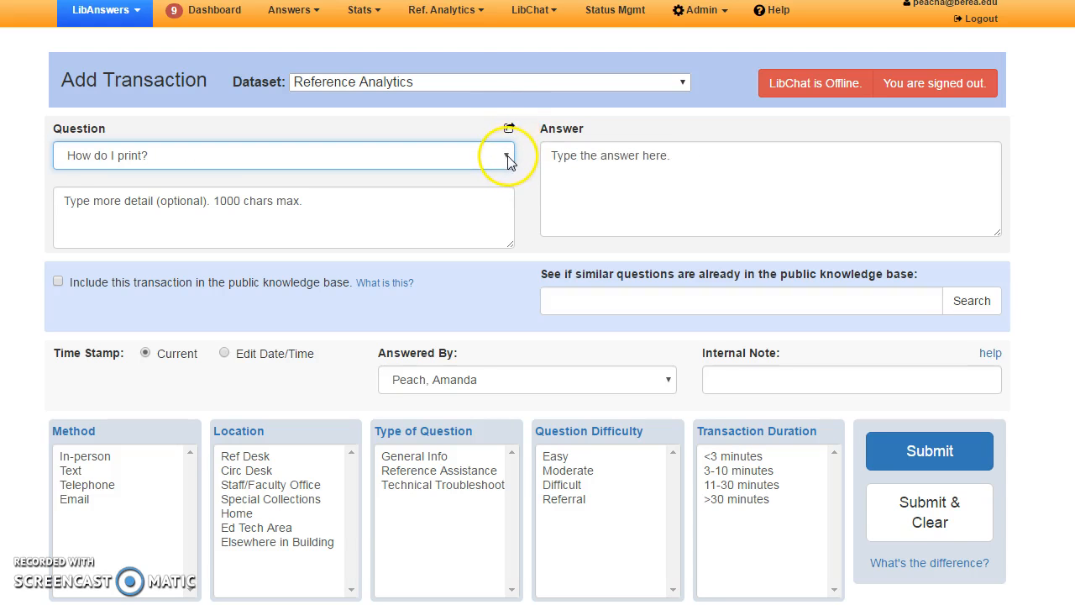
left_click(509, 160)
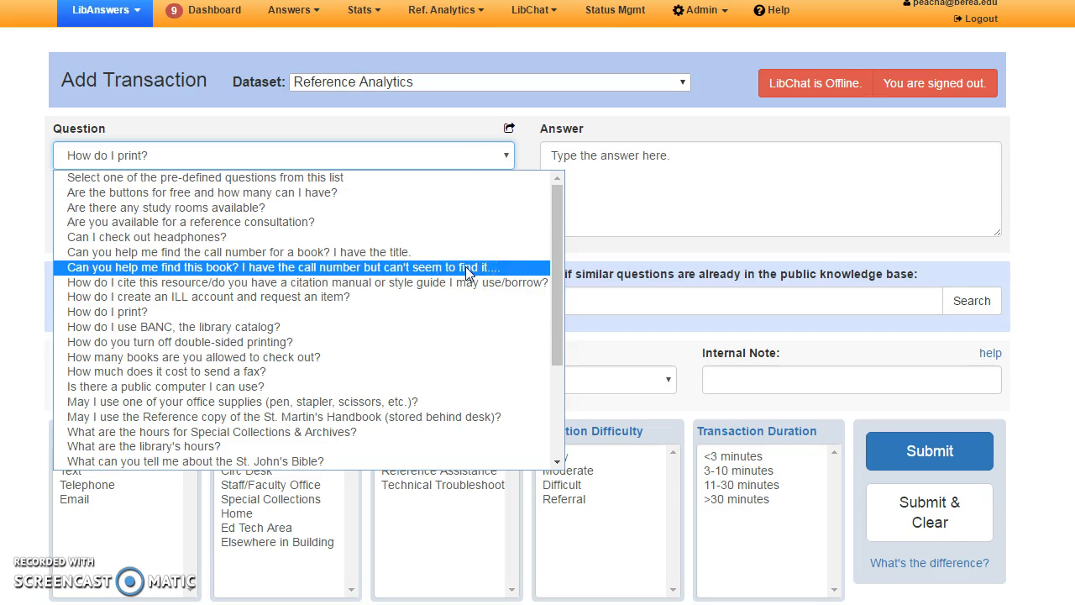
scroll(466, 266, "down", 4)
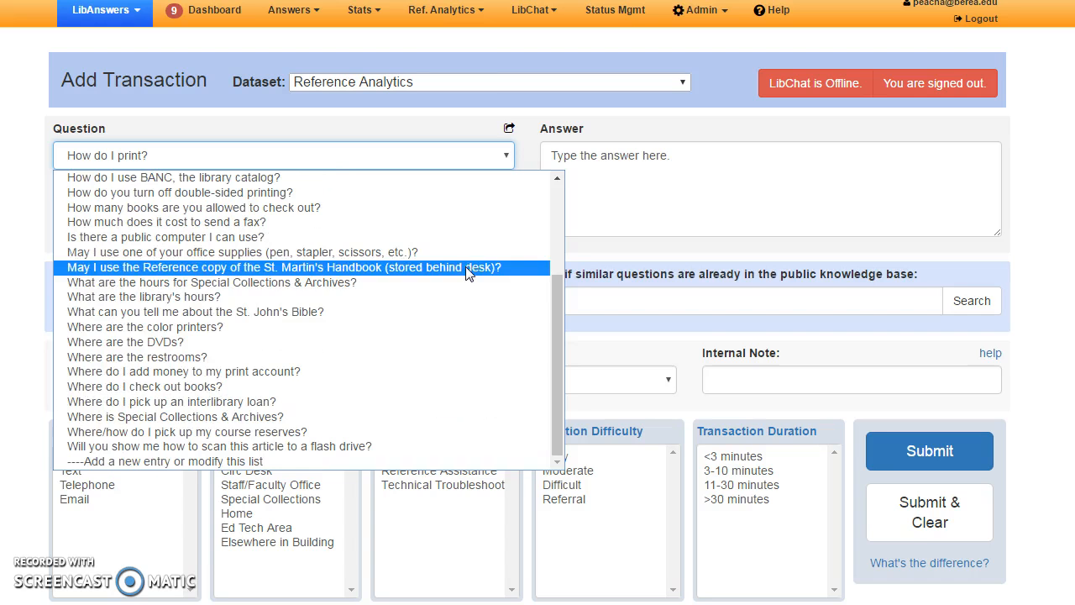
left_click(442, 358)
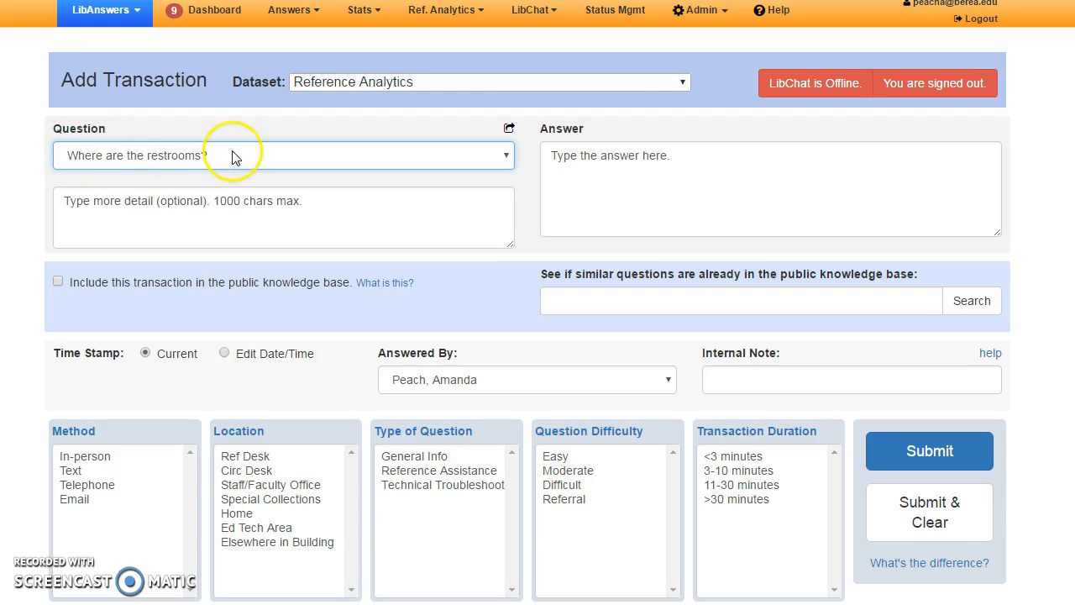
Enter "ikb" as the answer to the restroom question
left_click(690, 164)
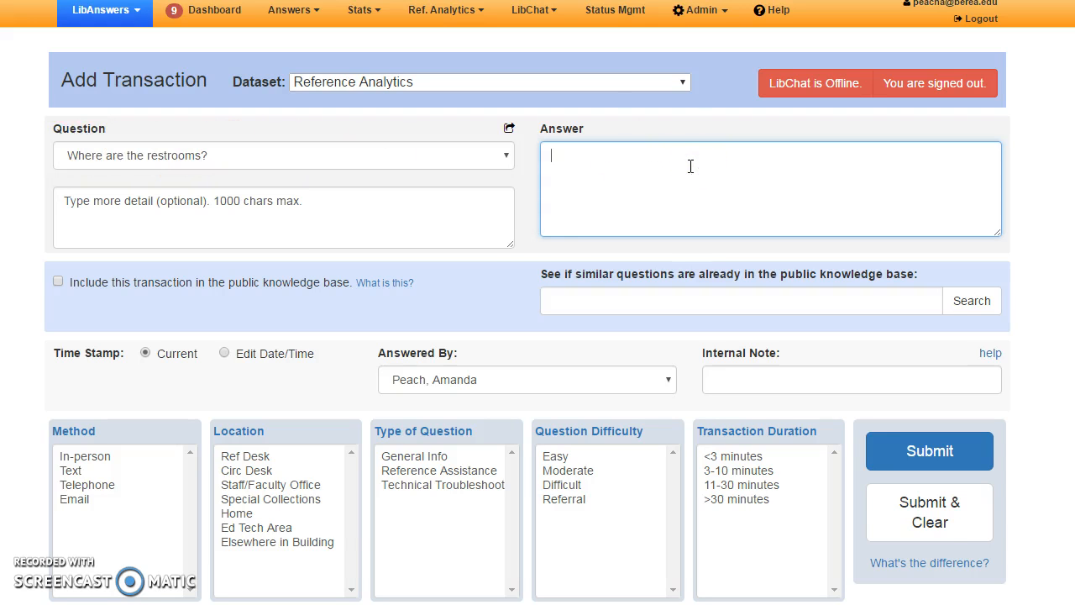
type("ikb")
right_click(696, 0)
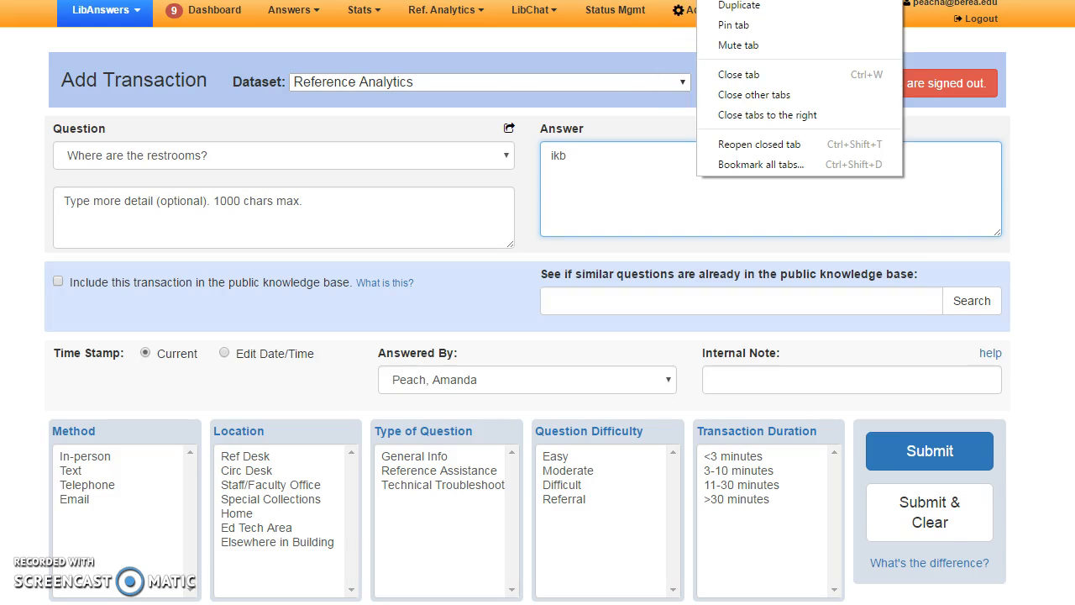
left_click(609, 159)
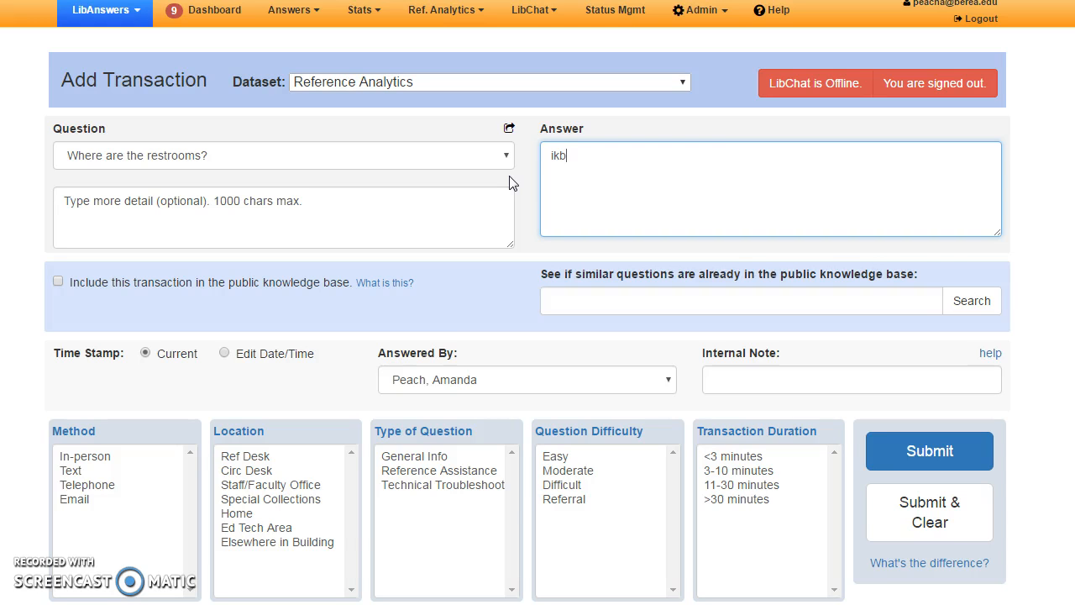
left_click(215, 156)
left_click(698, 165)
Set the transaction's method to In-person and its location to Ref Desk
left_click(108, 456)
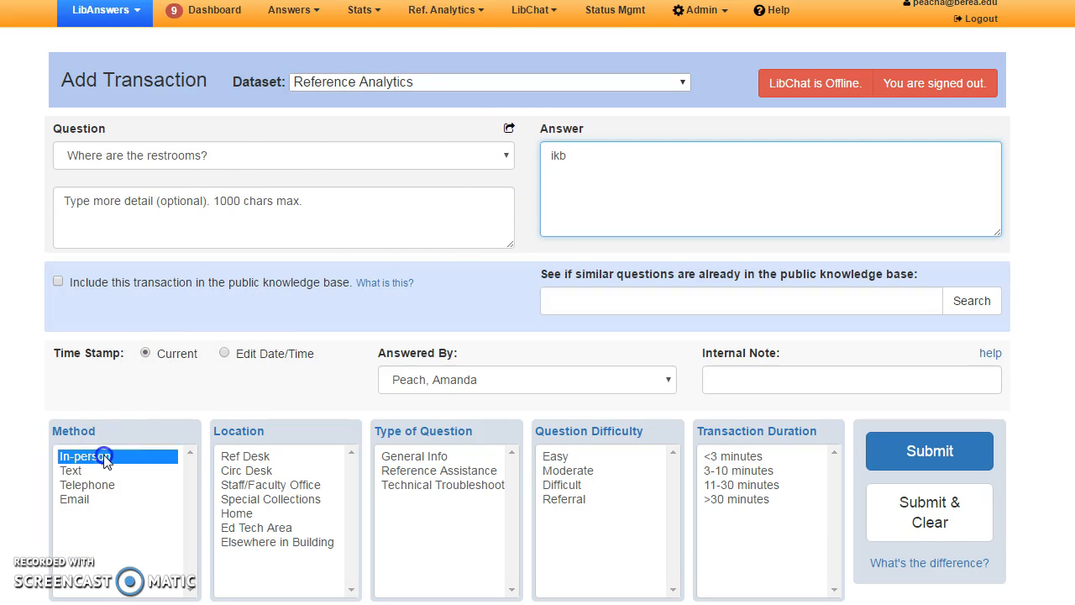
left_click(242, 456)
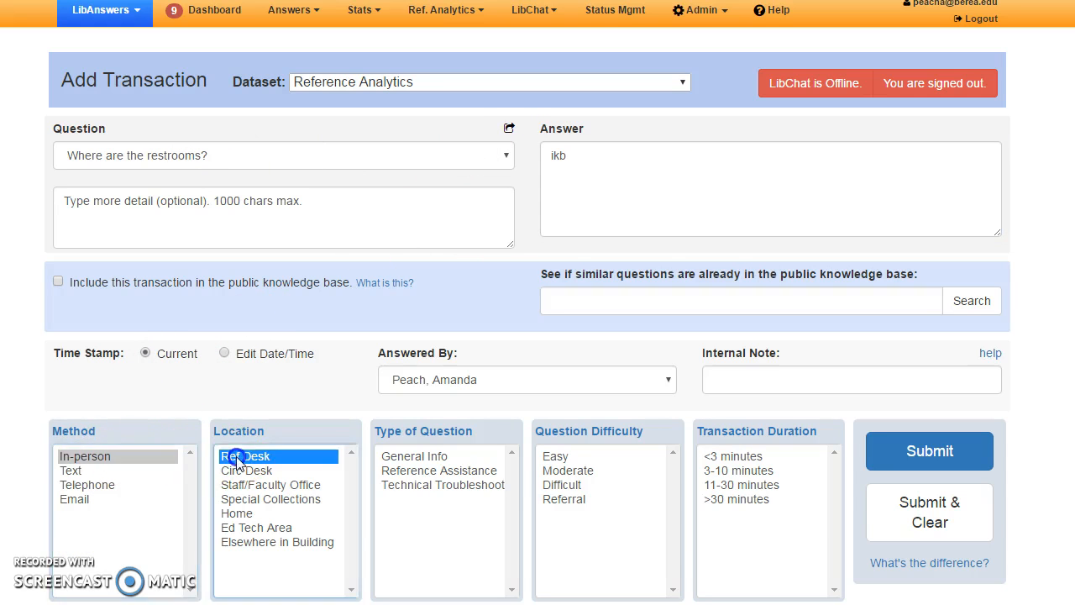
Go through the question types General Info and Reference Assistance, and settle on Technical Troubleshooting
left_click(408, 458)
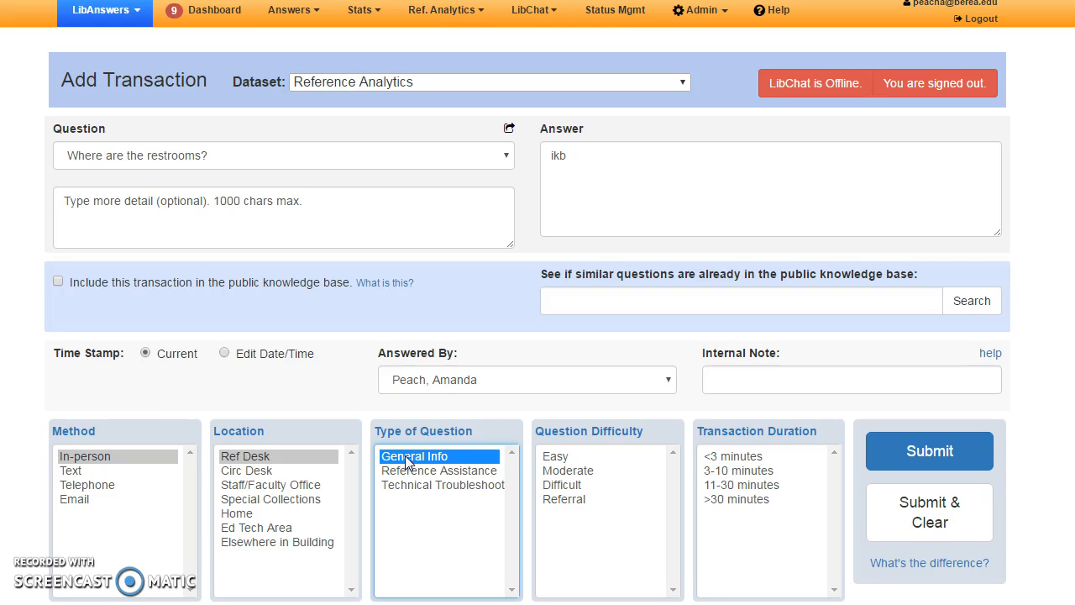
left_click(422, 472)
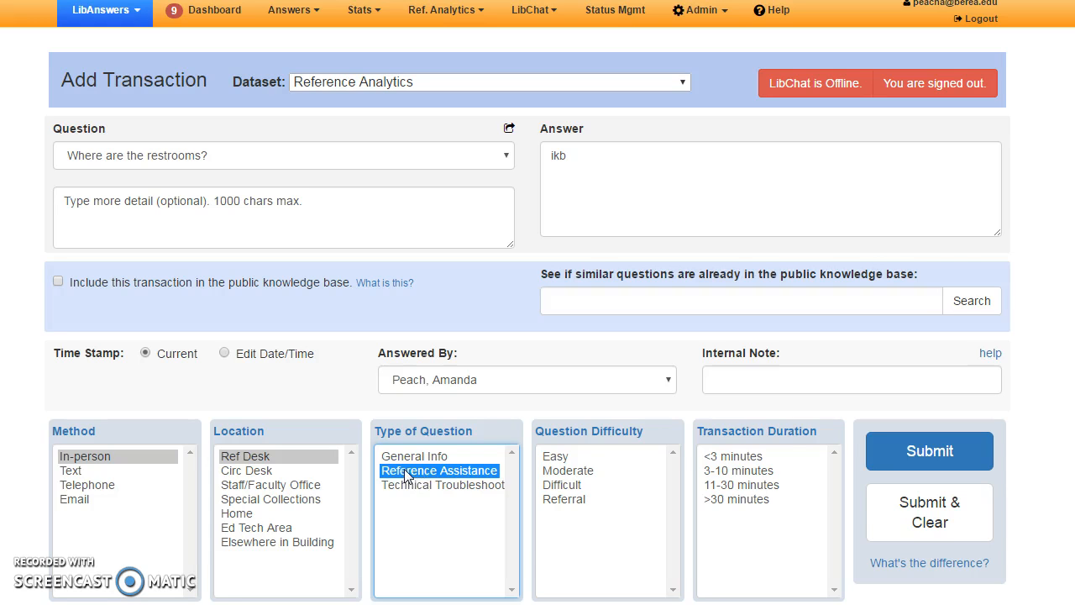
left_click(402, 487)
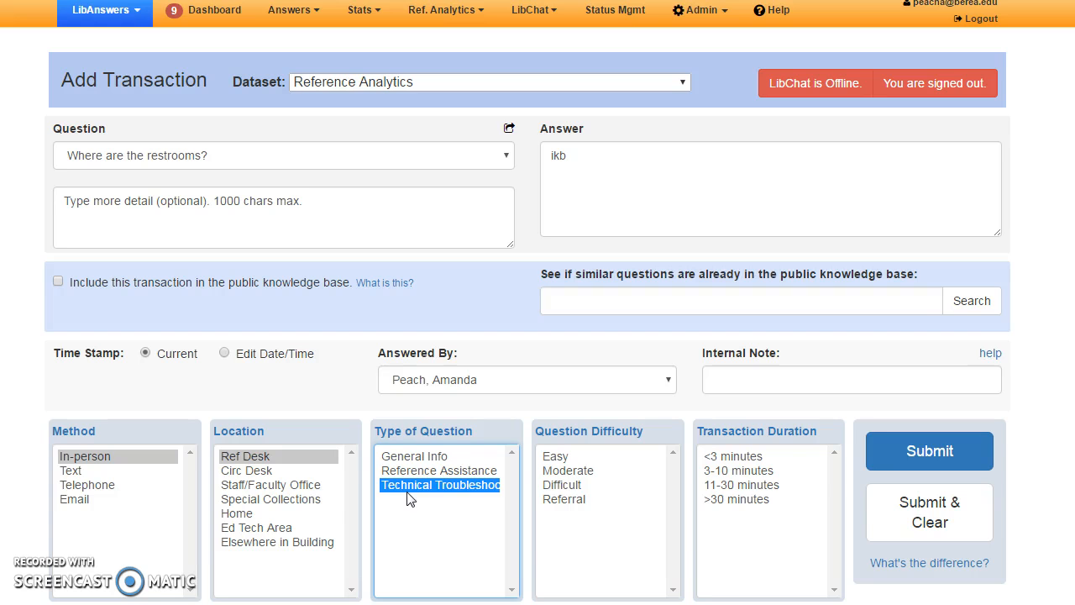
left_click(430, 458)
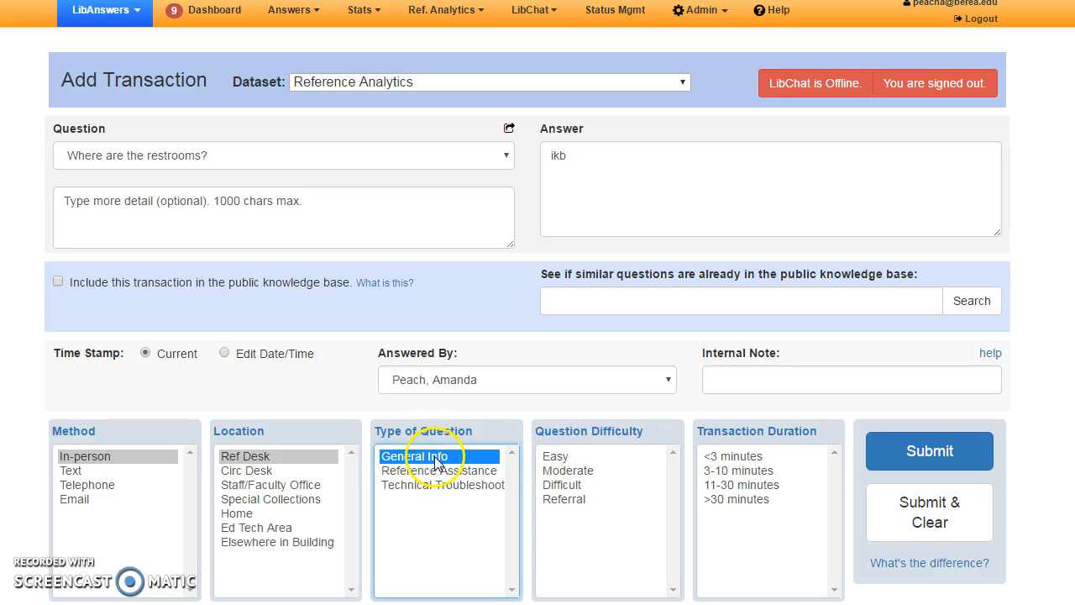
left_click(438, 473)
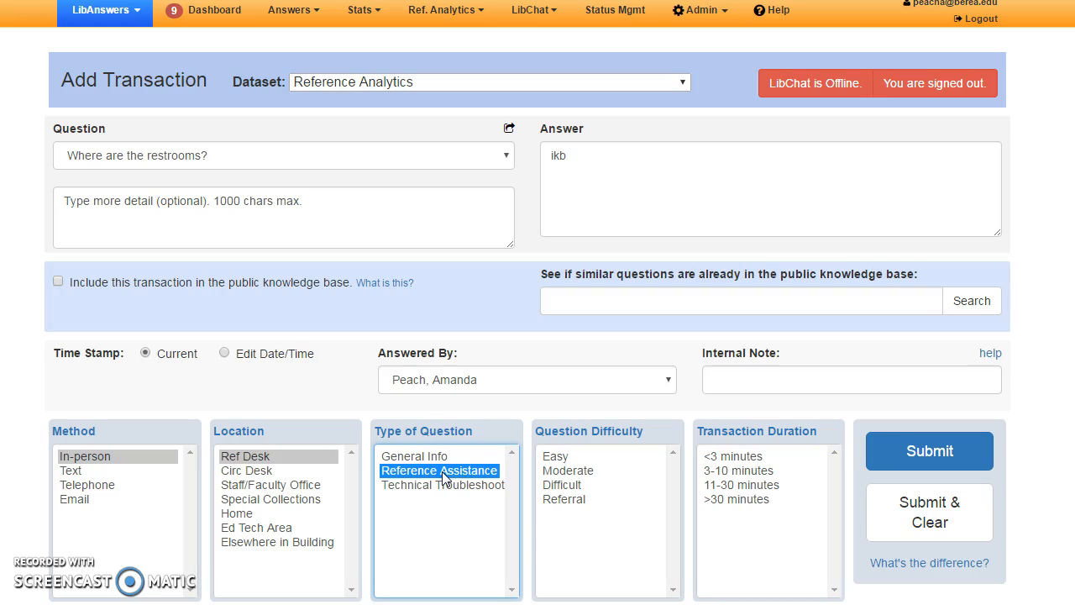
left_click(443, 489)
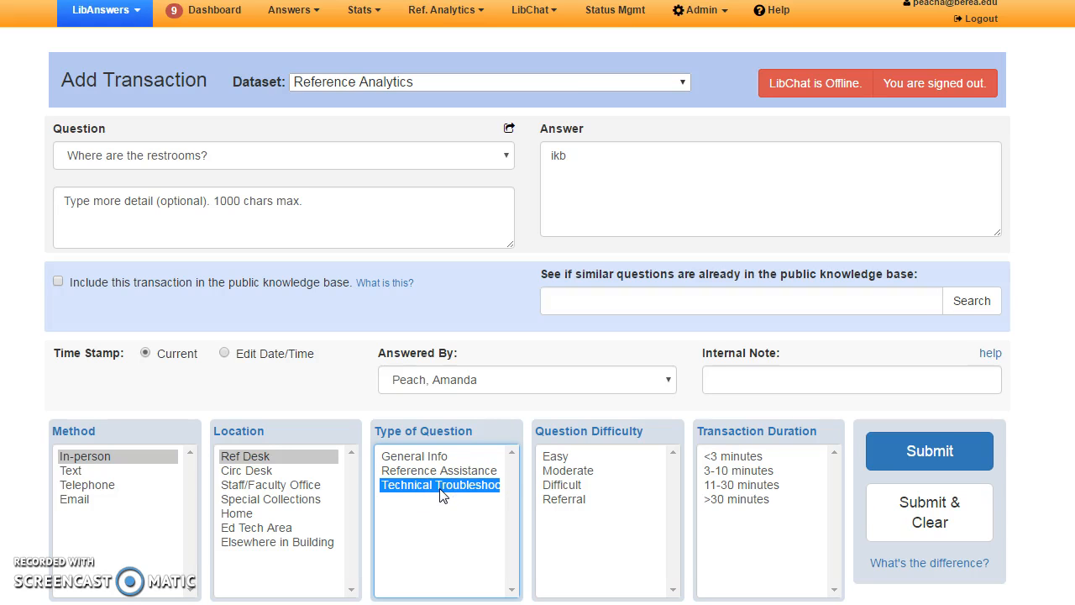
Go through the question difficulty levels Easy, Moderate, Difficult and Referral, and settle on Difficult
left_click(578, 458)
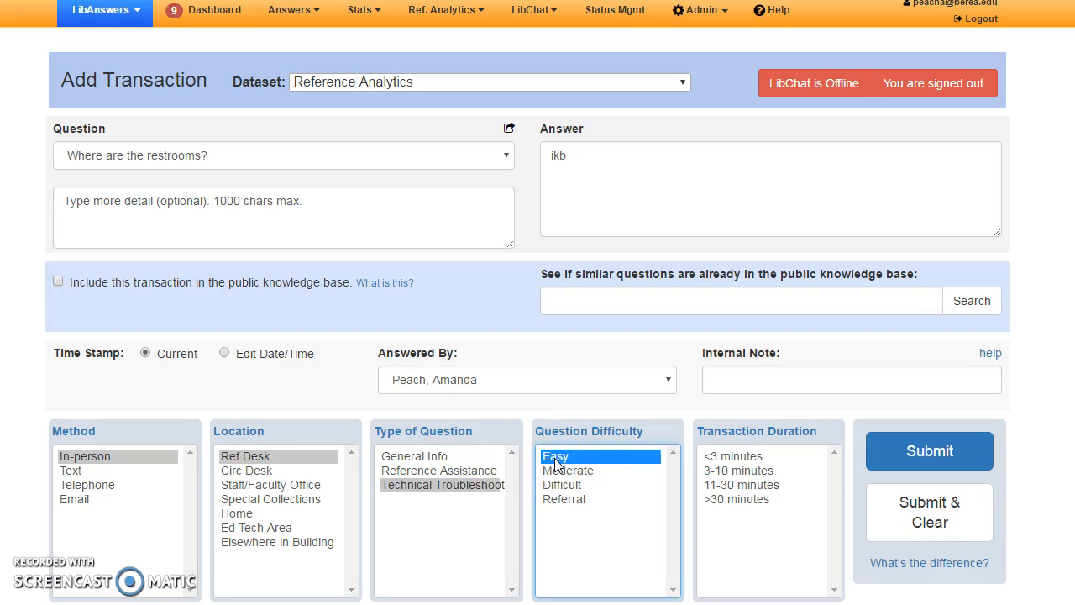
left_click(560, 470)
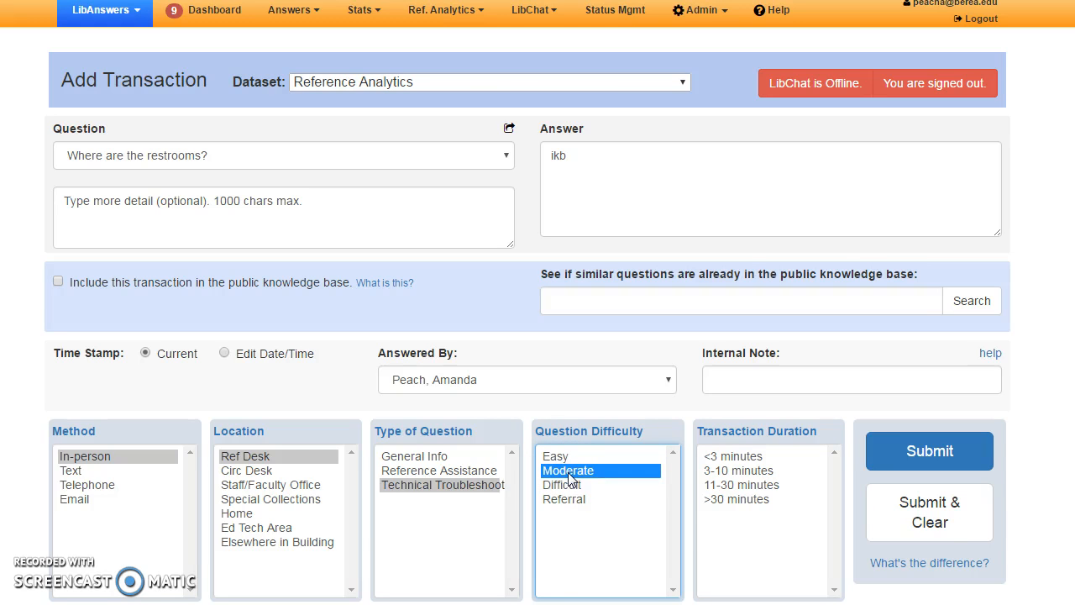
left_click(572, 484)
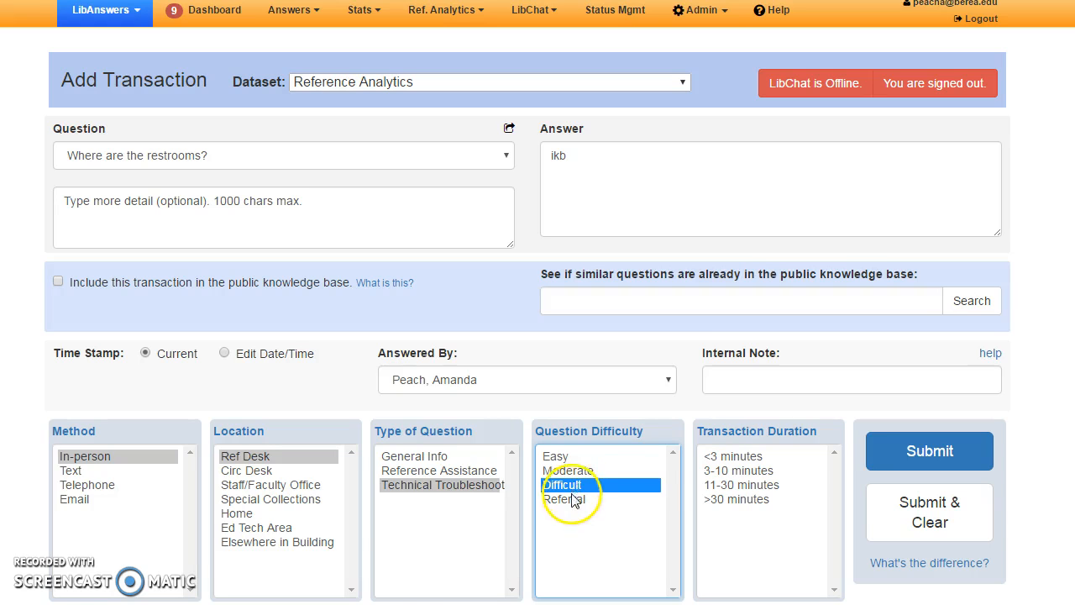
left_click(571, 501)
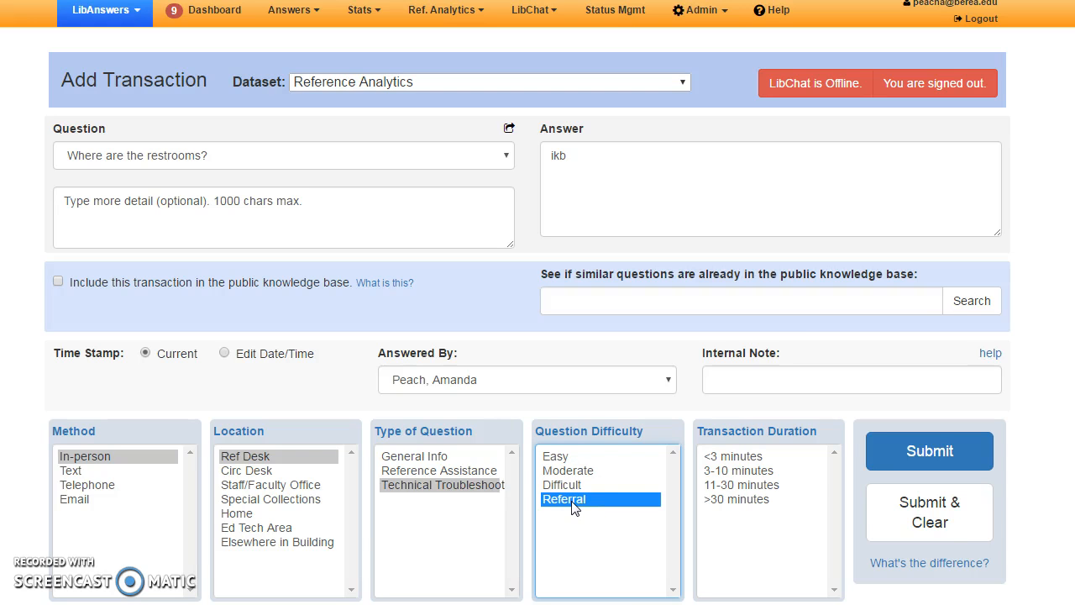
left_click(760, 458)
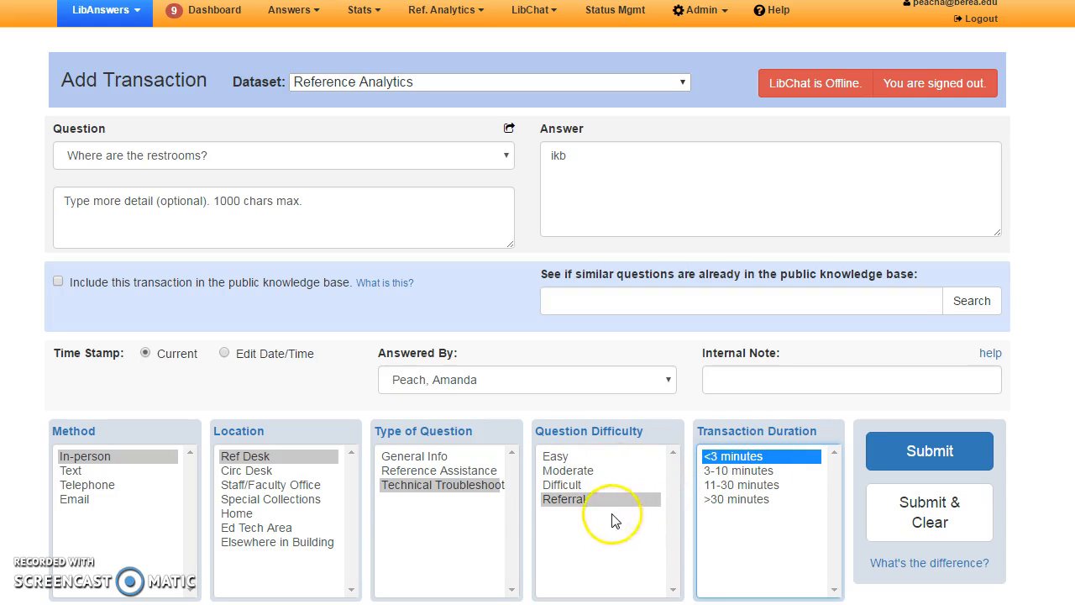
left_click(552, 485)
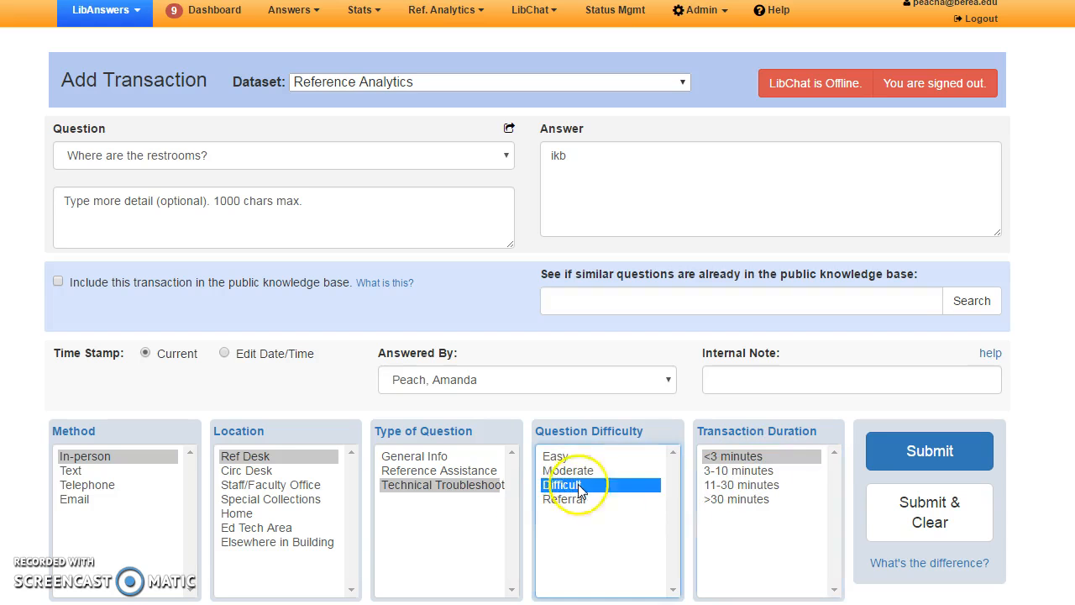
Set the transaction duration to >30 minutes and submit the transaction with its selections kept
left_click(720, 488)
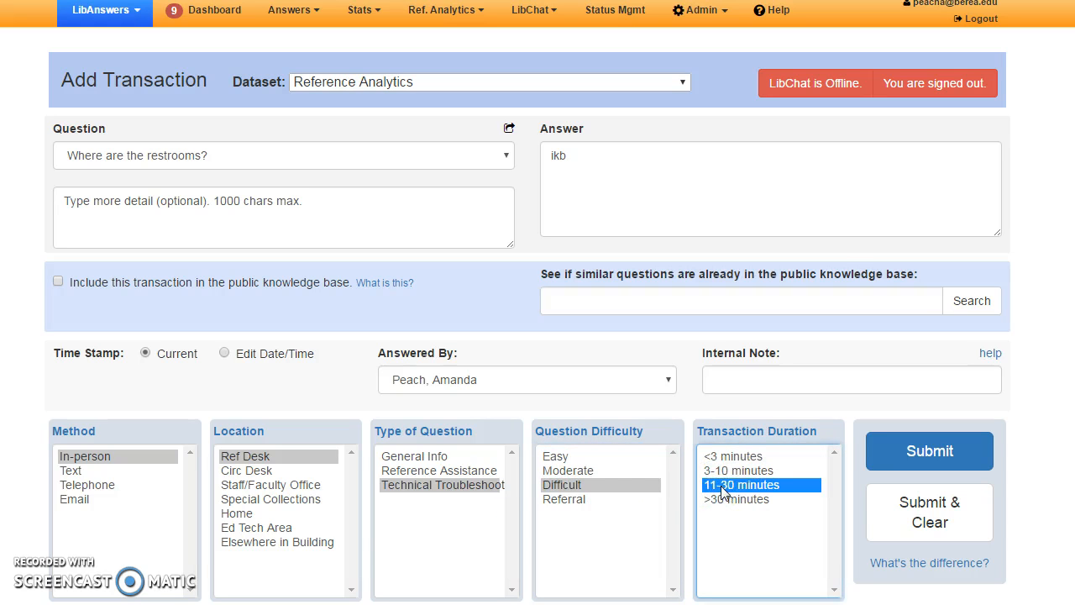
left_click(724, 499)
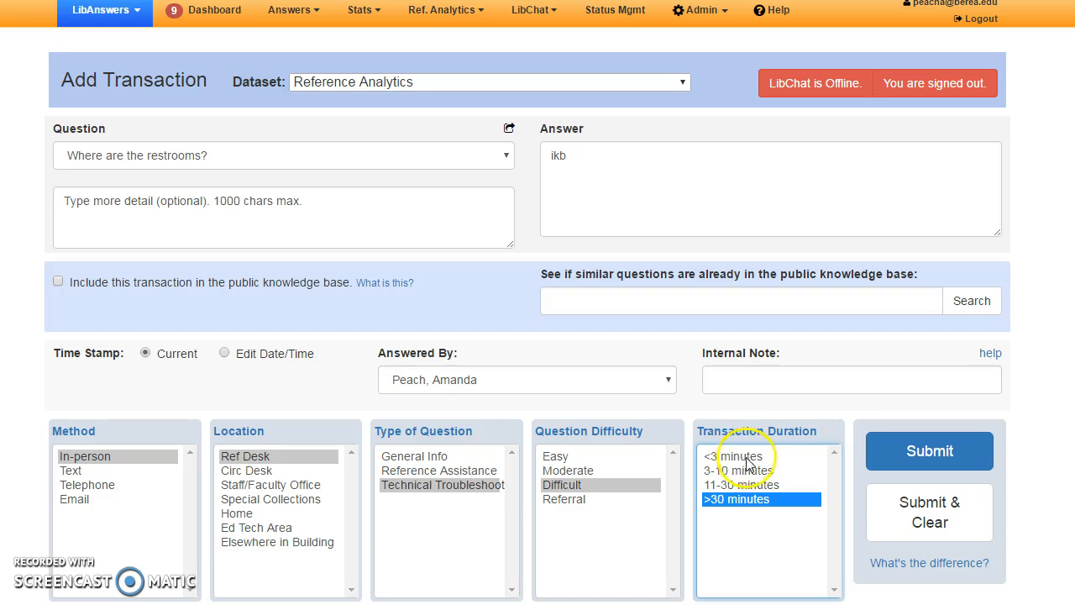
left_click(914, 458)
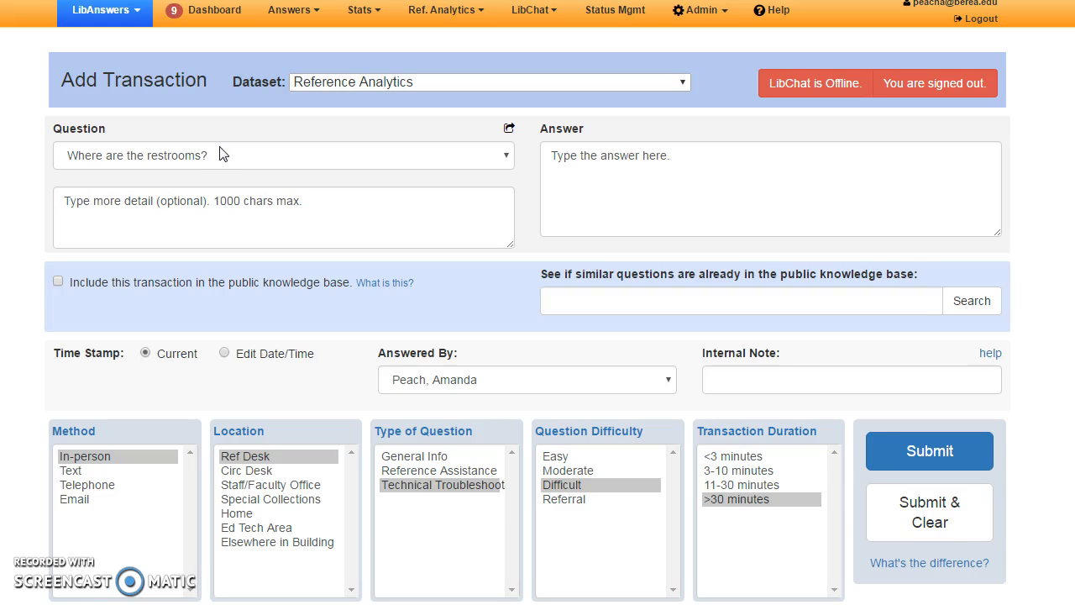
Look through the list of pre-defined questions down to its end and close it without choosing another one
left_click(208, 184)
left_click(192, 157)
right_click(570, 272)
left_click(502, 154)
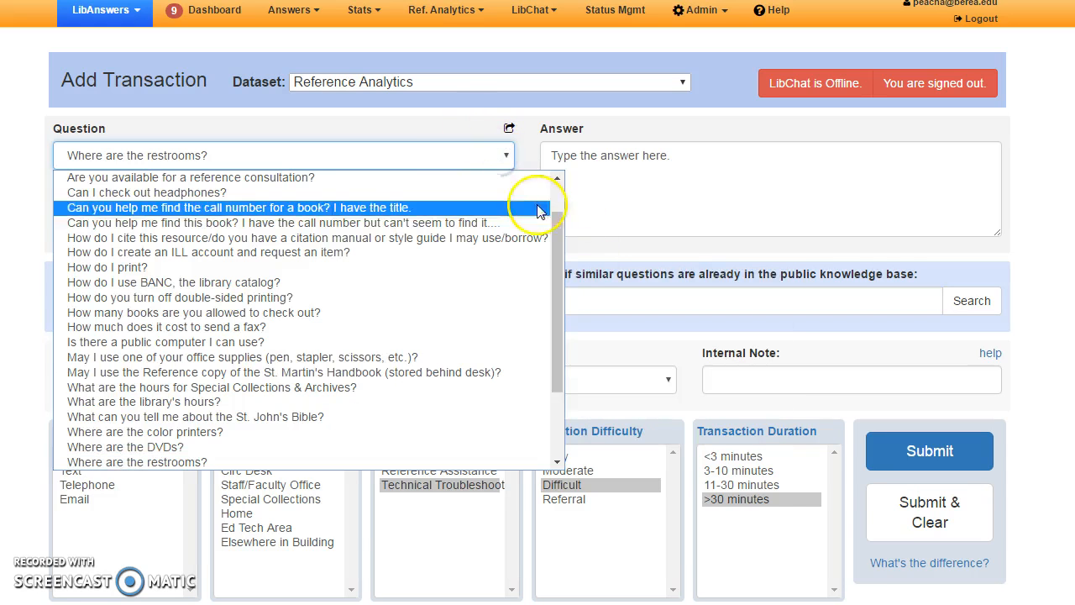
left_click_drag(562, 254, 562, 416)
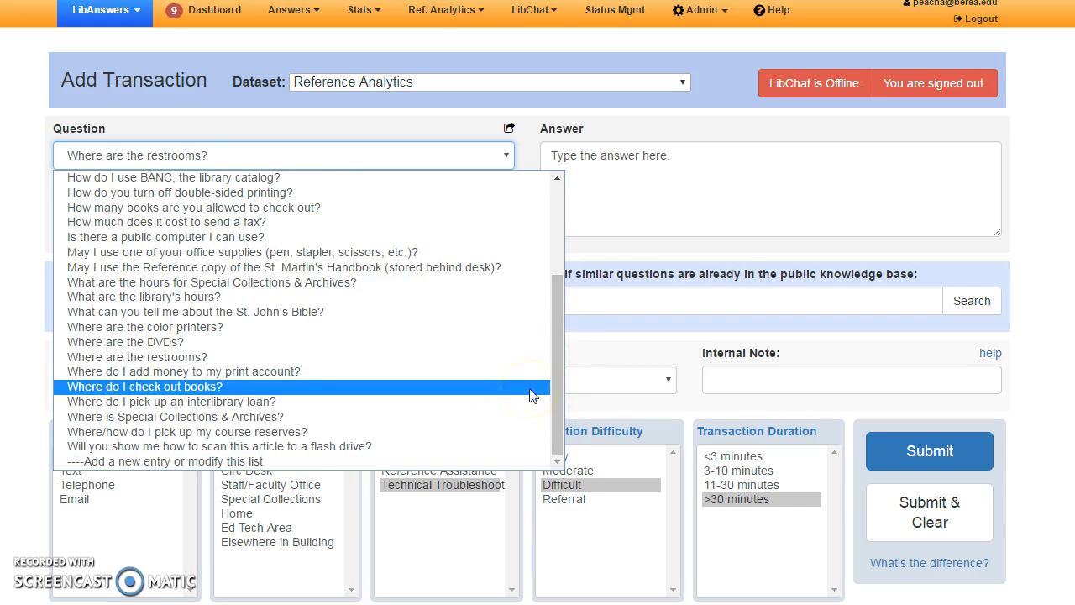
left_click(578, 345)
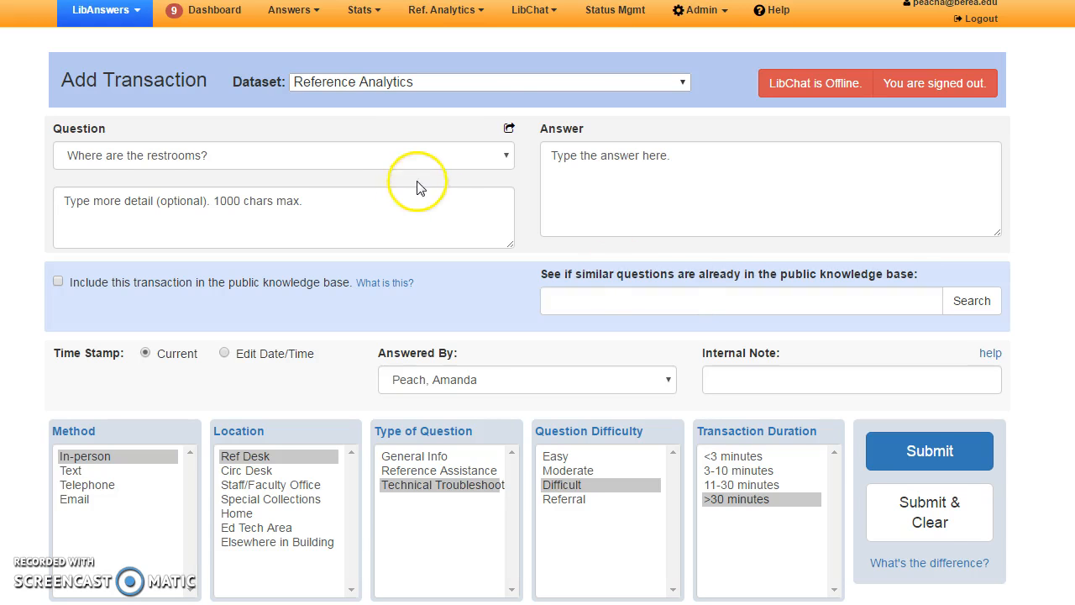
Switch the Question field back to free text and enter "how do i download an ebook?"
left_click(509, 129)
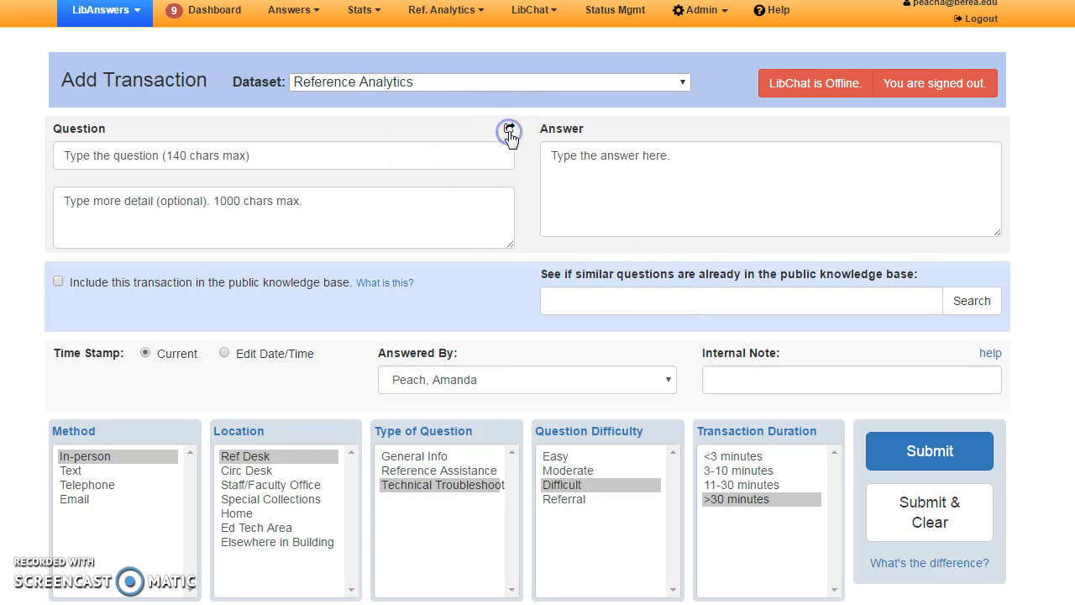
left_click(432, 155)
type("where")
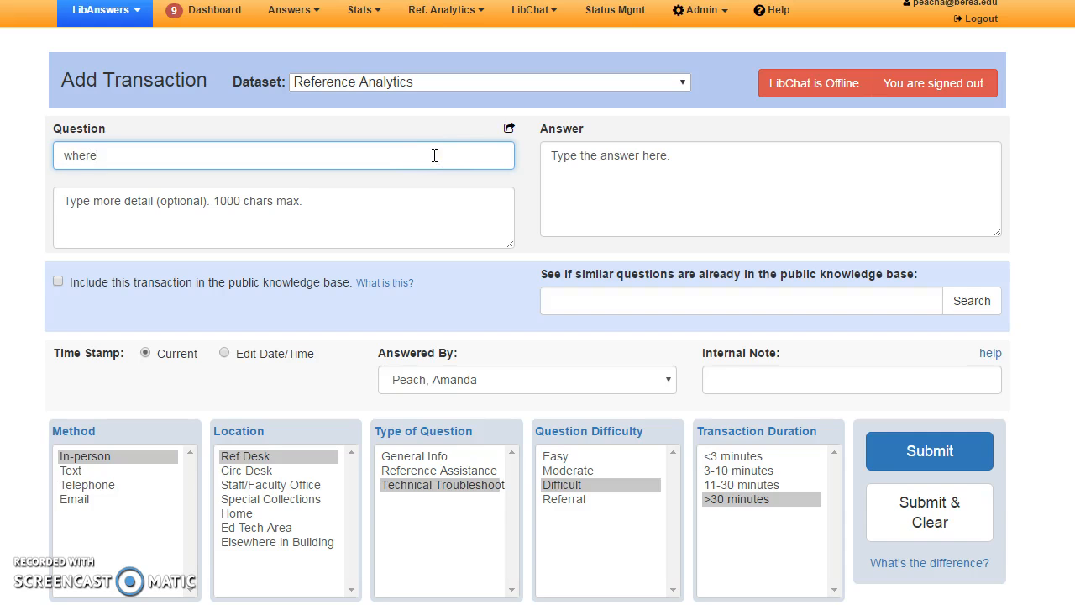
key("BackSpace")
key("BackSpace")
key("BackSpace")
key("BackSpace")
type("how do i download an ebook?")
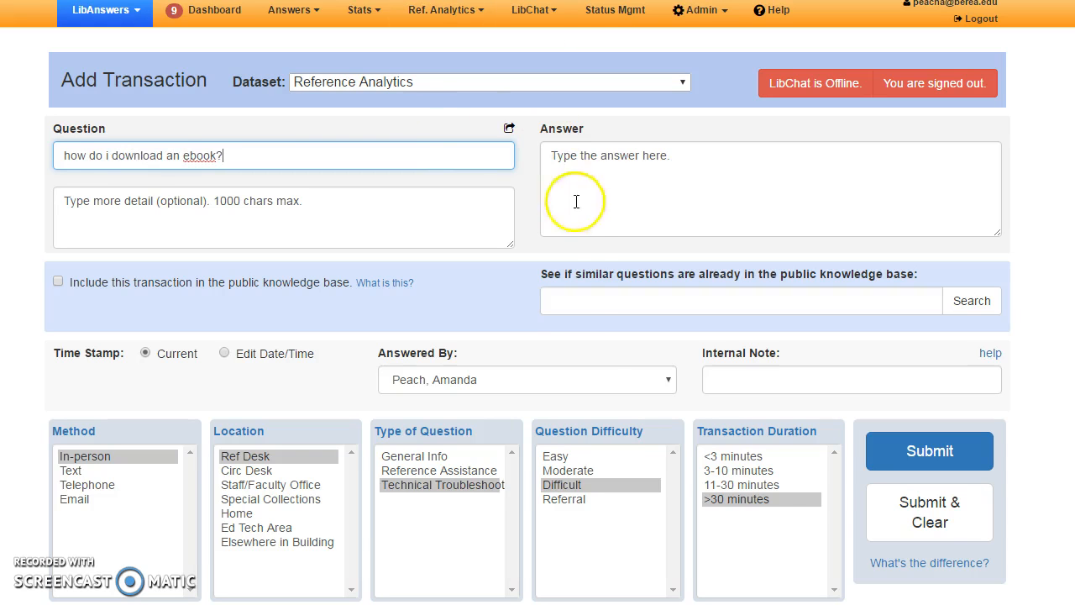
Look up "eb" in the public knowledge base and read the entry "How do I download an eBook to my laptop?"
left_click(608, 300)
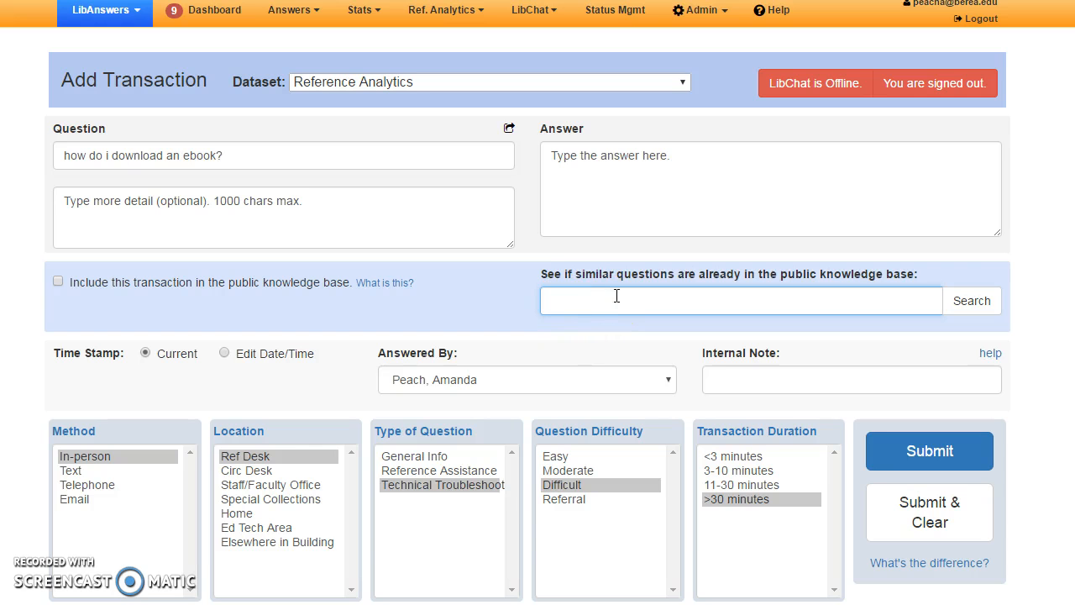
type("eb")
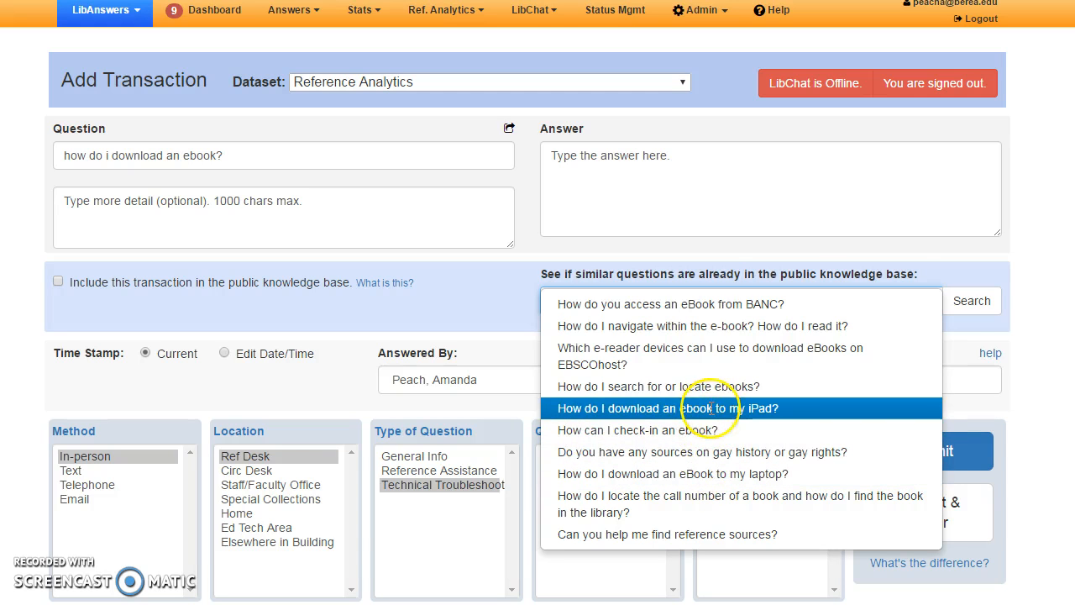
left_click(725, 477)
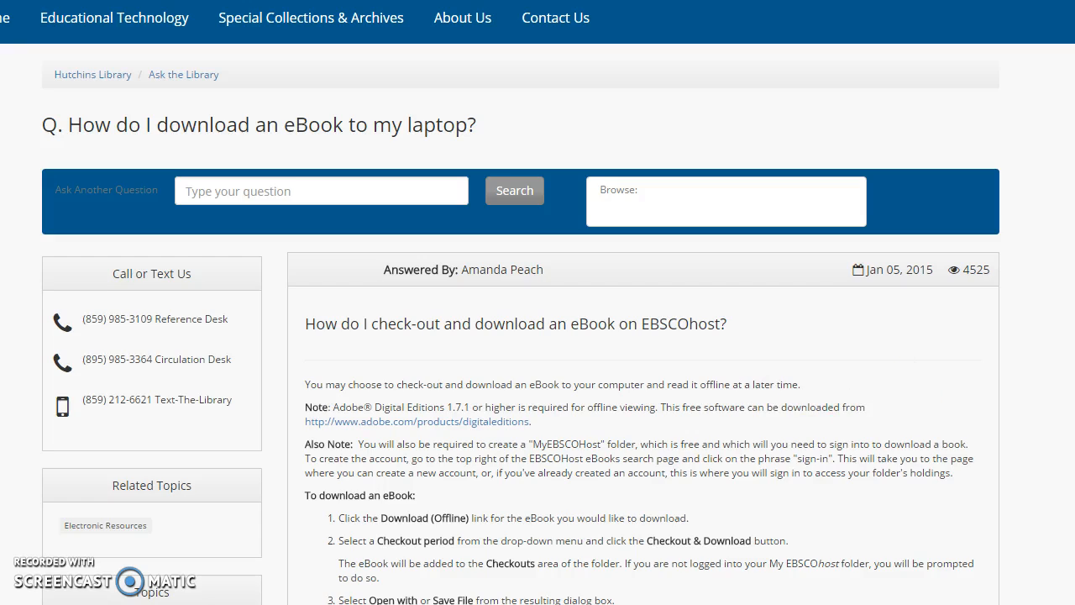
scroll(537, 336, "down", 4)
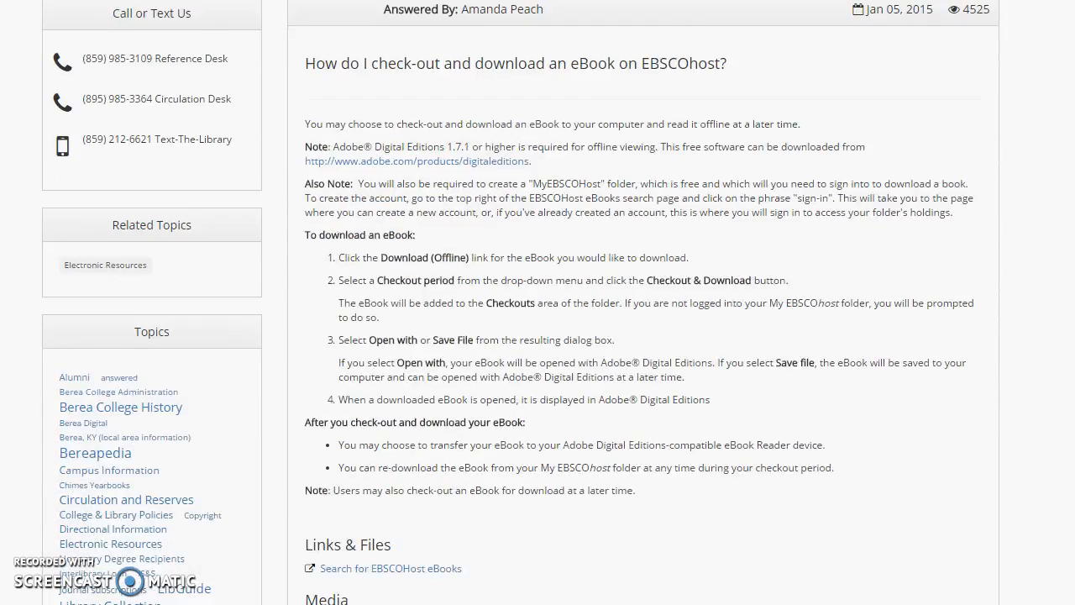
Read the rest of the knowledge base entry on downloading an eBook and return to the transaction form
scroll(538, 336, "down", 2)
scroll(537, 336, "up", 6)
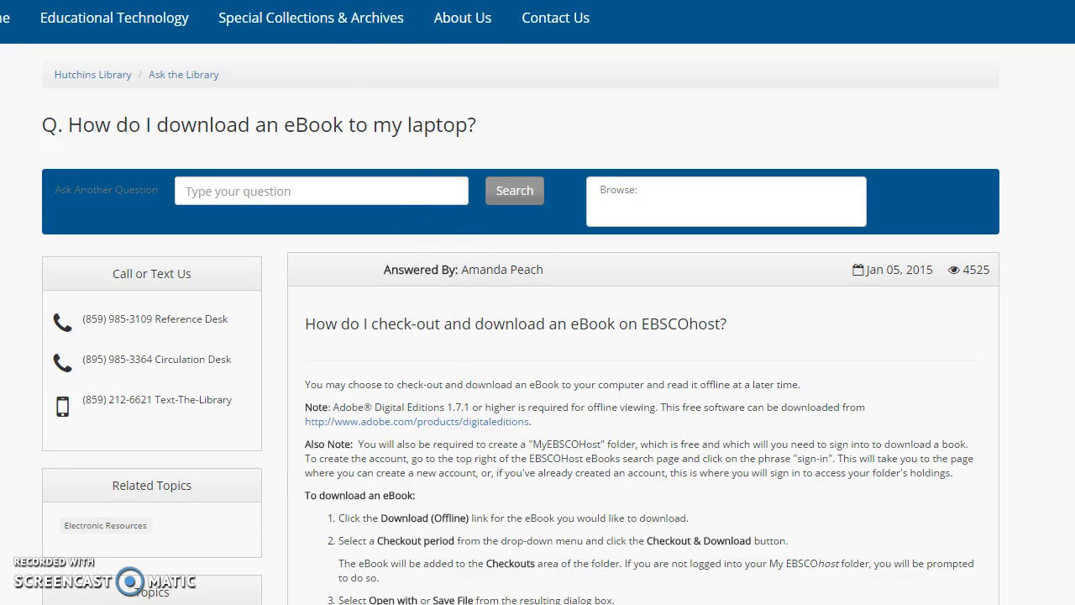
left_click(353, 1)
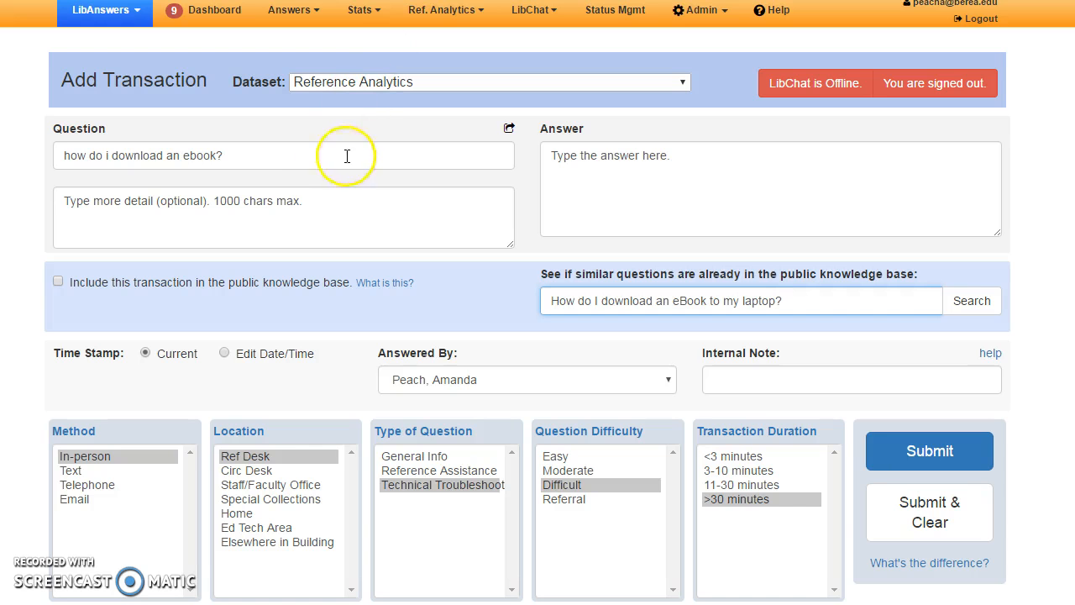
Switch the Question field to the pre-defined list and enter "ikb" as the answer
left_click(509, 128)
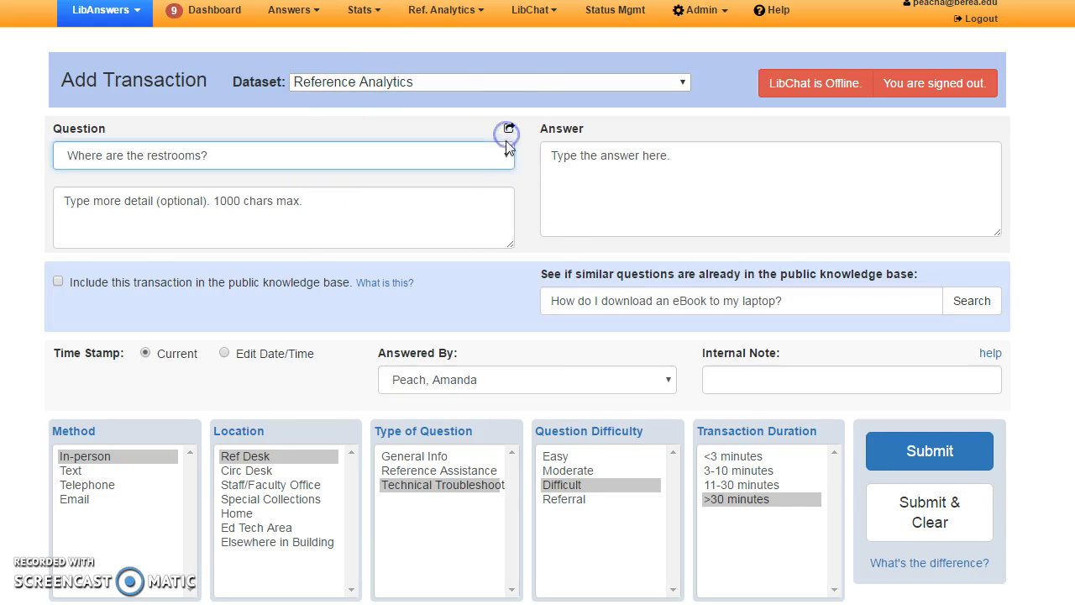
left_click(567, 164)
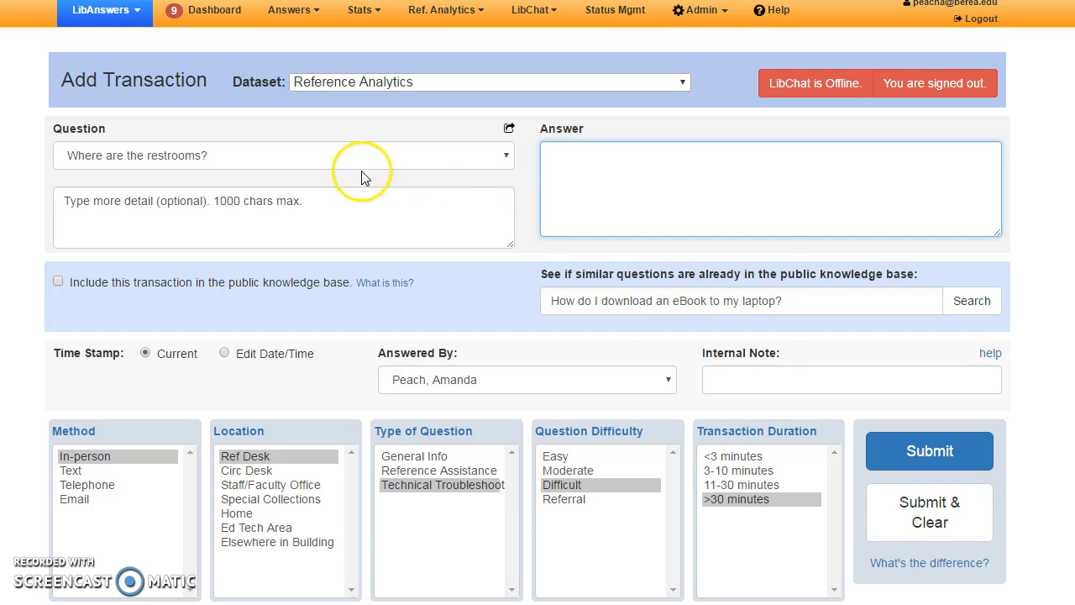
right_click(595, 160)
left_click(578, 168)
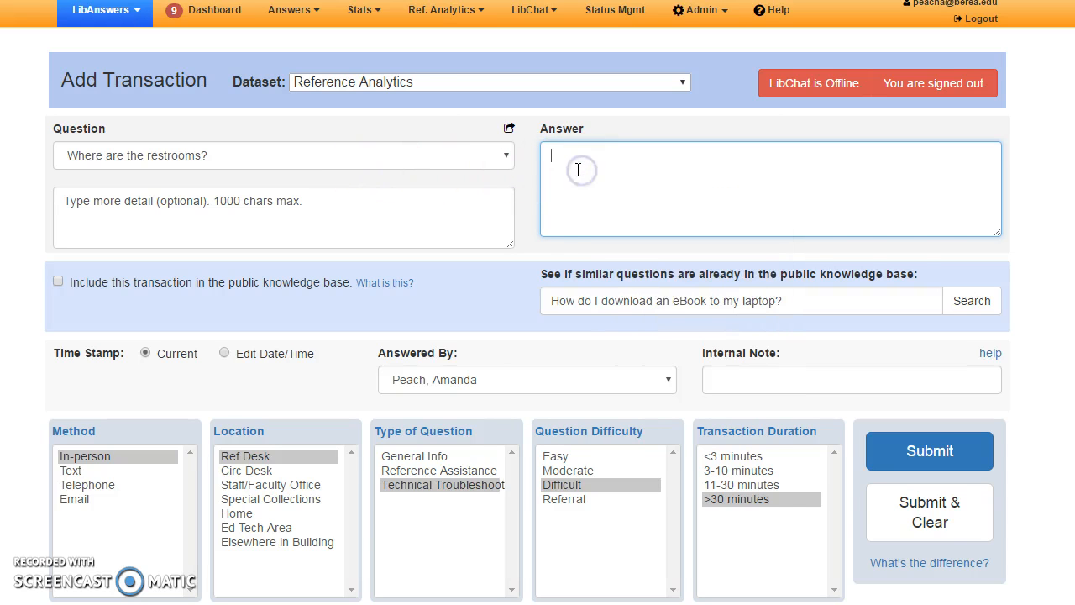
type("ikb")
left_click_drag(551, 154, 569, 154)
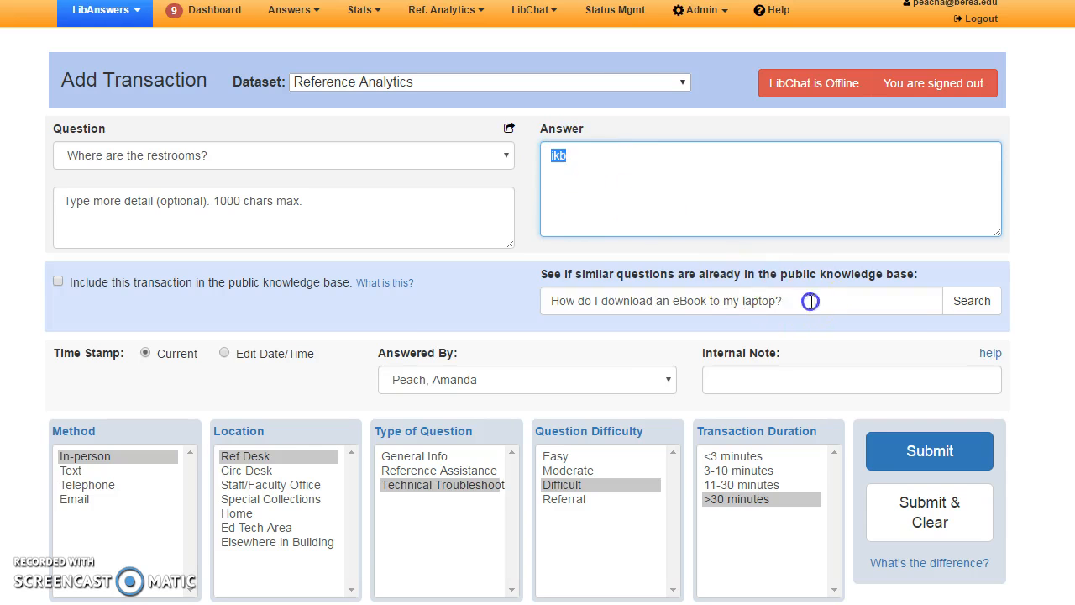
Clear the eBook question from the knowledge base search field
left_click_drag(808, 300, 430, 297)
key("BackSpace")
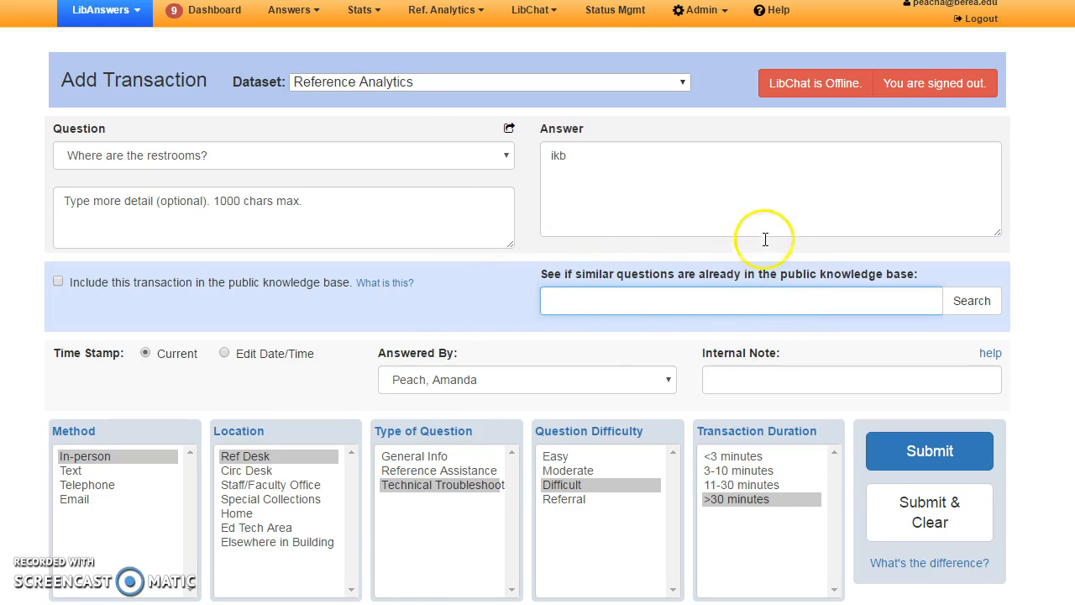
left_click(585, 152)
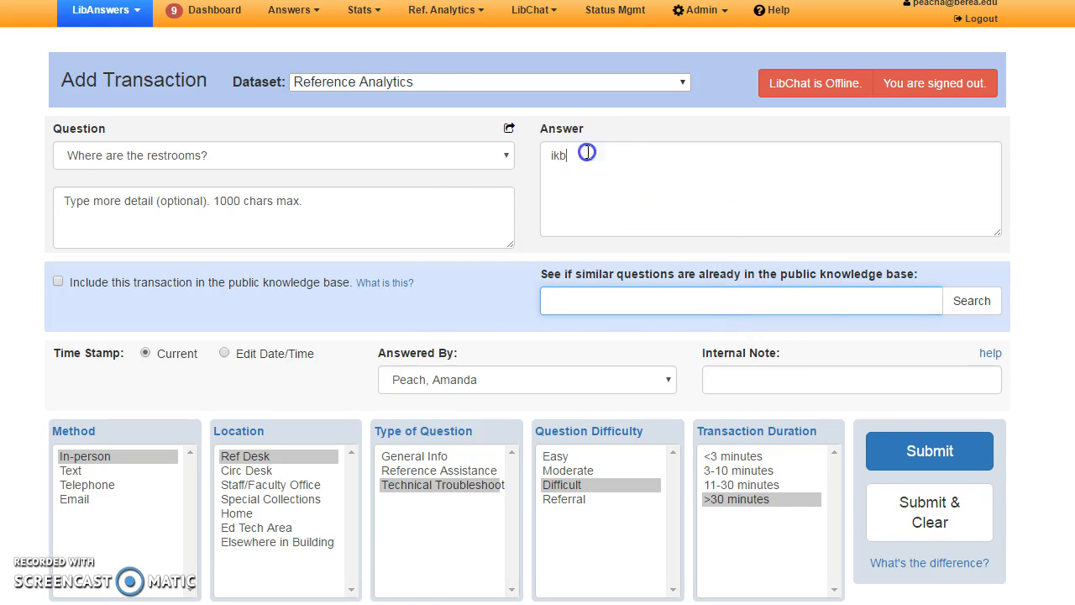
Switch the Question field back to free text and replace its question with "what is the best database for chemistry?"
left_click(385, 156)
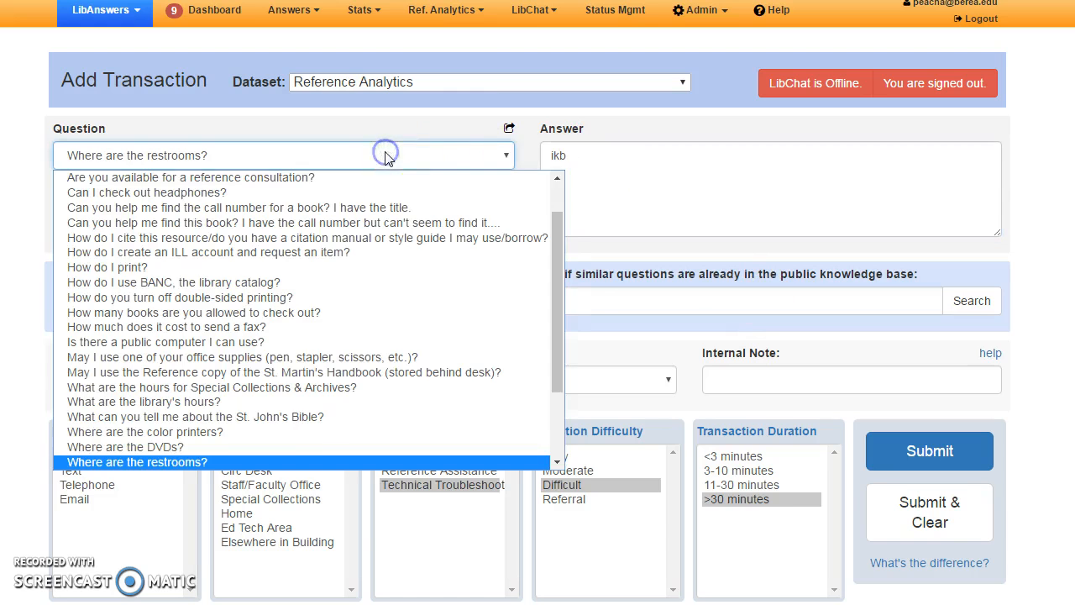
left_click(508, 128)
left_click(424, 163)
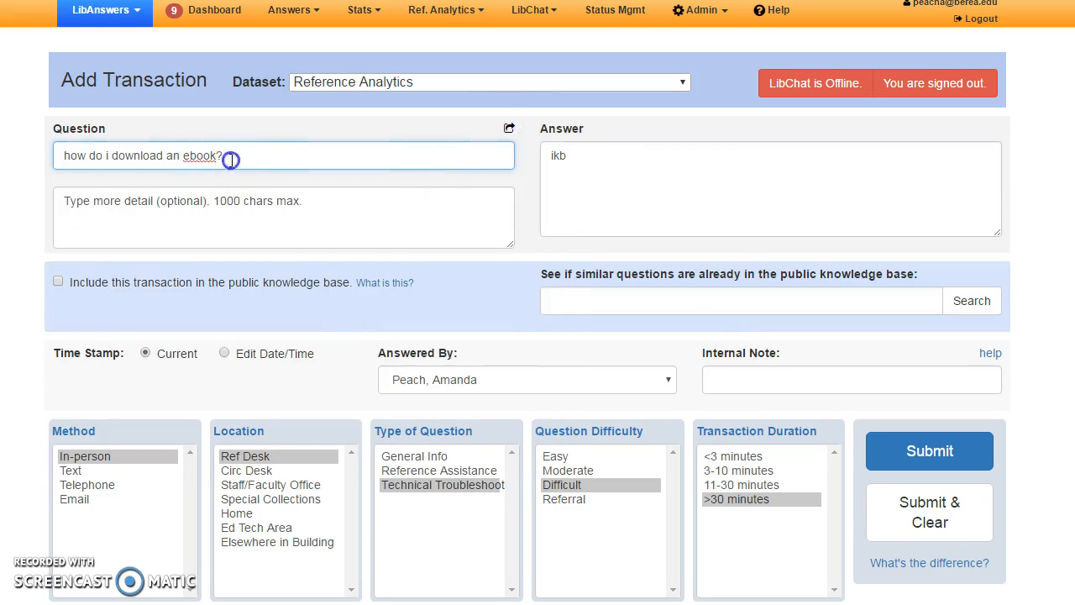
left_click_drag(230, 160, 42, 156)
type("w")
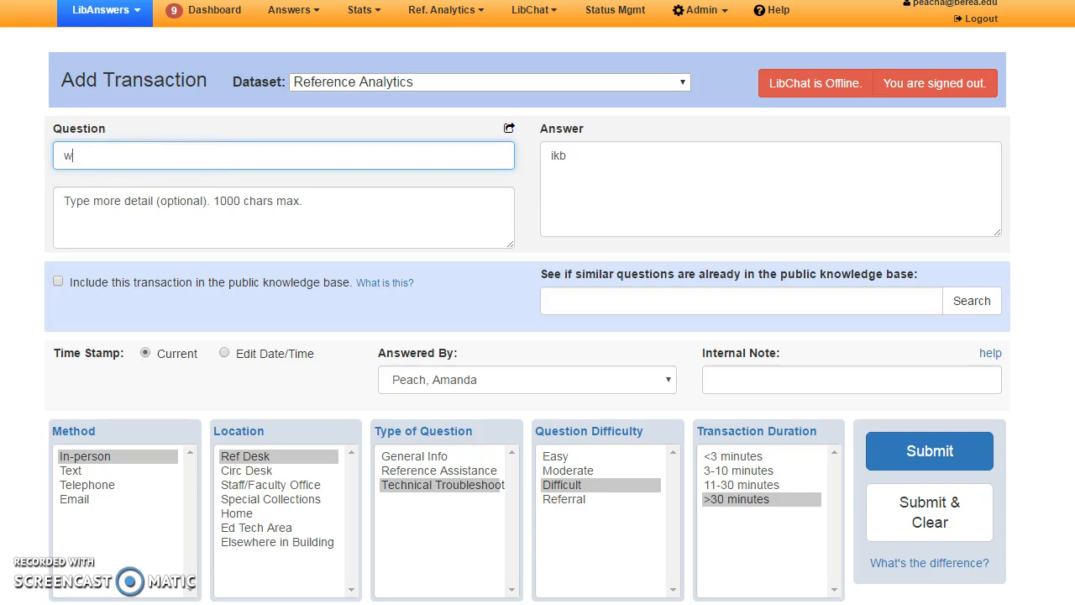
type("hat is the best databas")
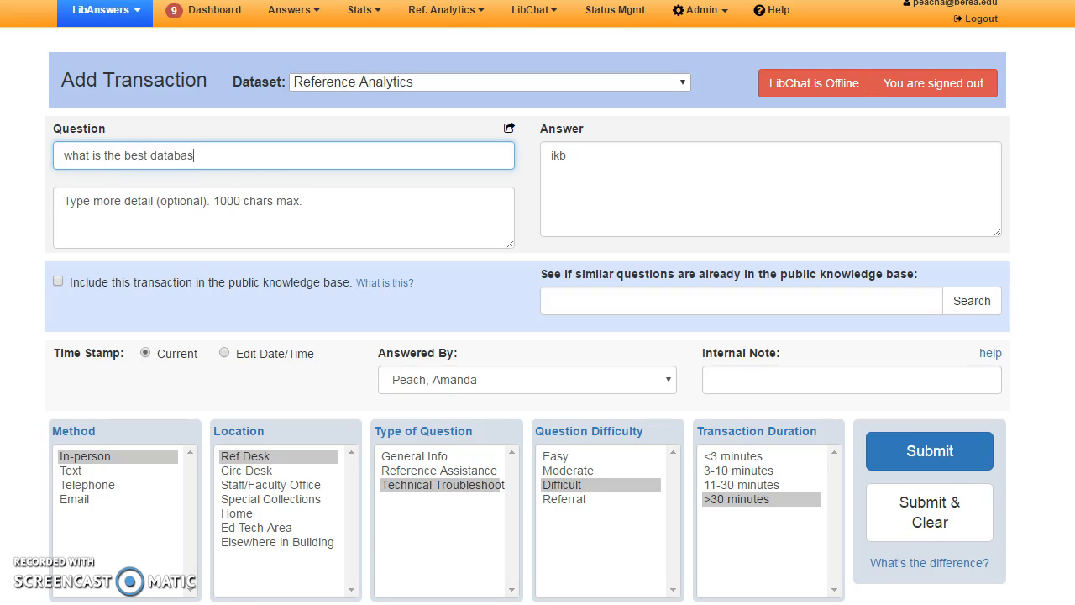
type("e for chemistry?")
left_click(579, 301)
type("c")
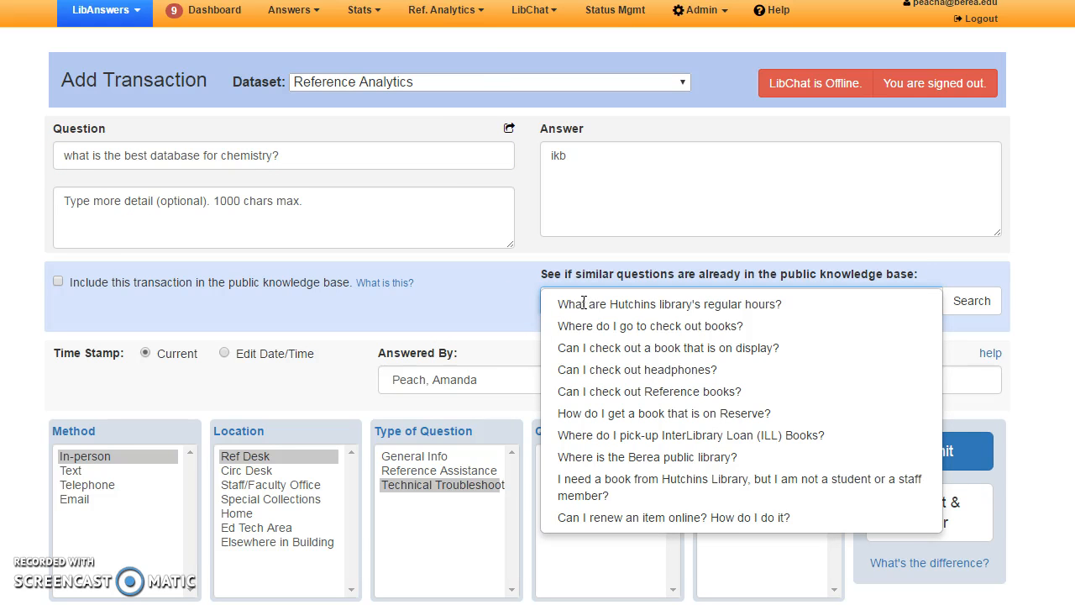
left_click(580, 304)
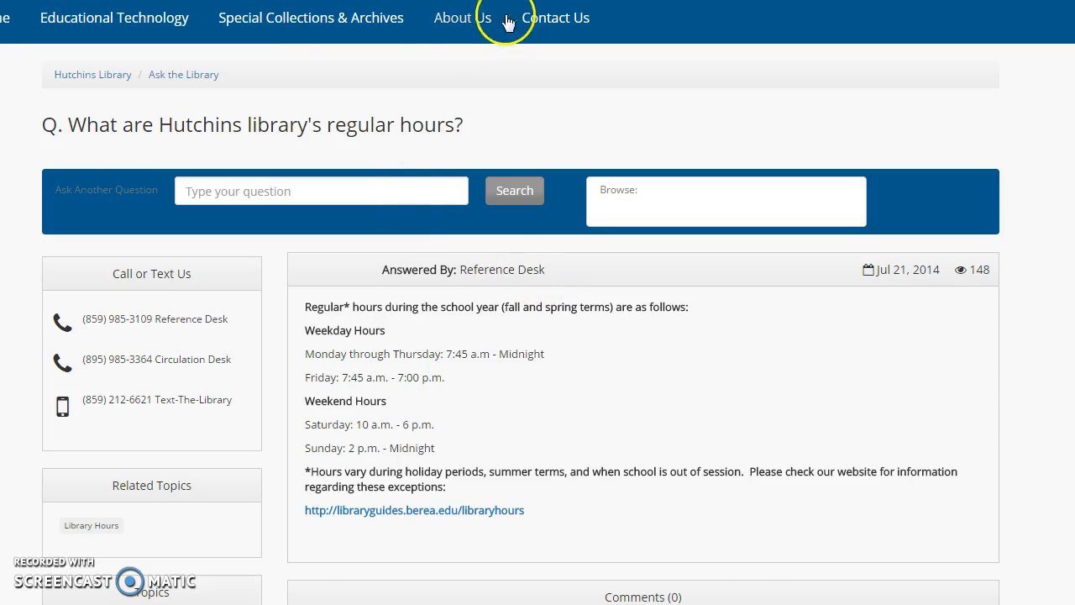
key("ctrl+w")
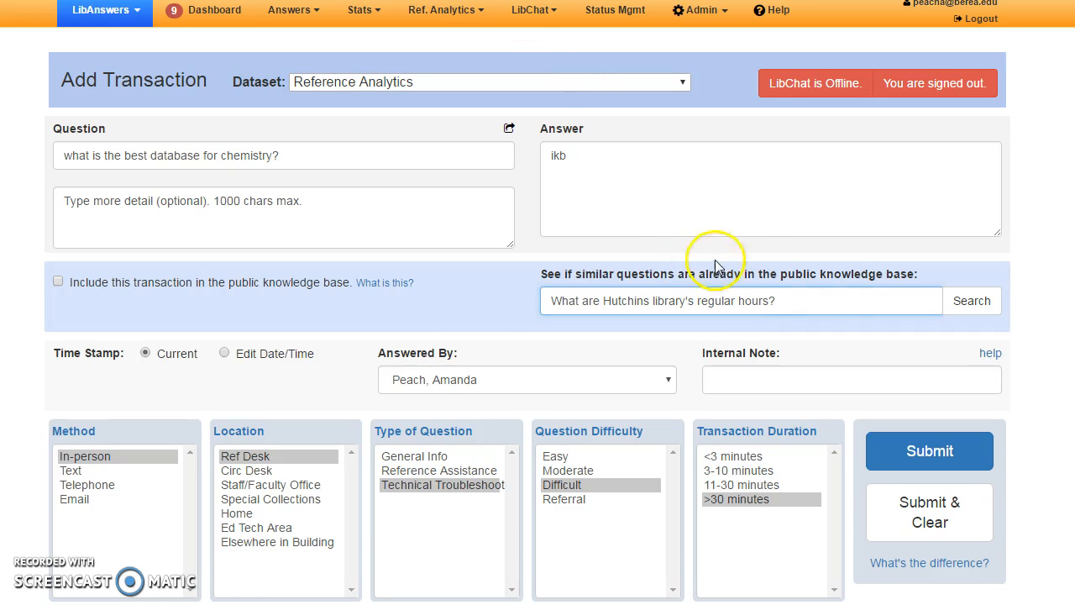
Look up "chemistr" in the public knowledge base without opening an entry, and clear the Answer field
left_click_drag(792, 302, 393, 302)
type("chem")
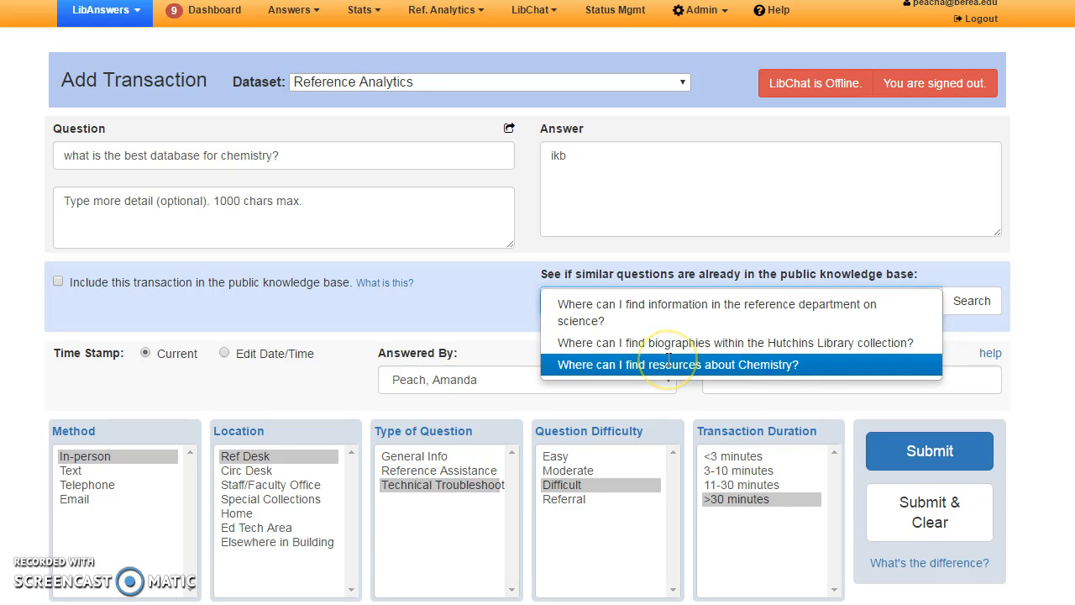
left_click(492, 298)
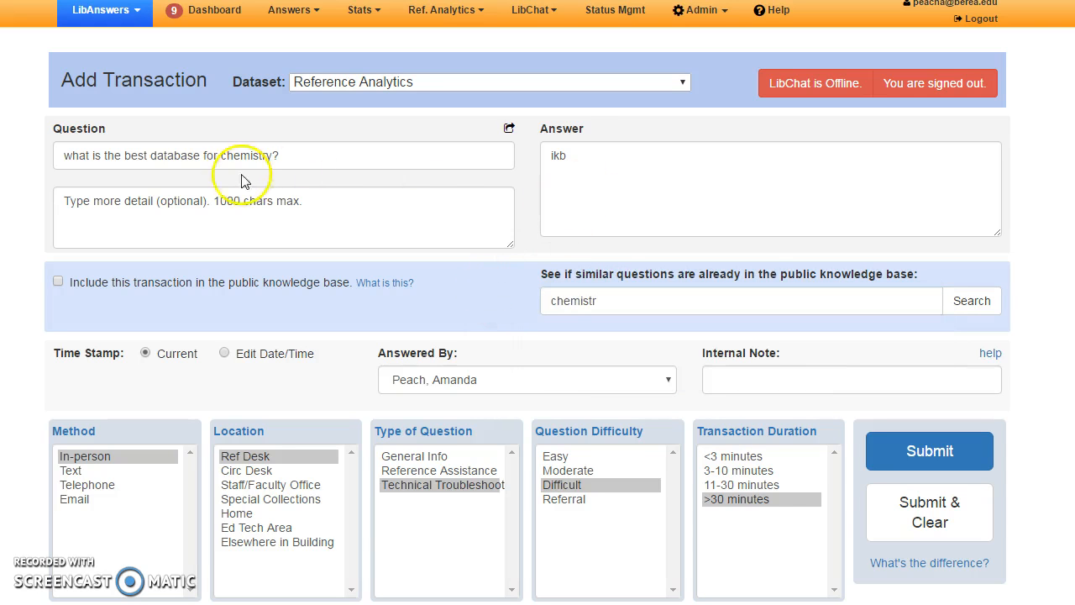
left_click_drag(583, 156, 521, 157)
key("BackSpace")
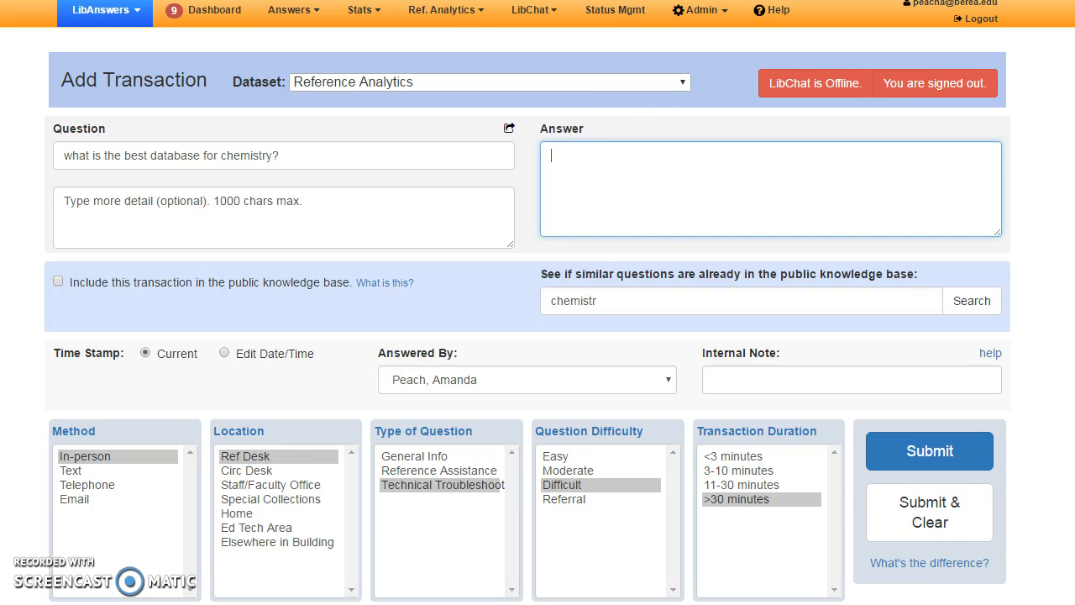
Open the library's "Chemistry: Start Your Research" guide in a new browser tab and go to its Articles page
key("ctrl+t")
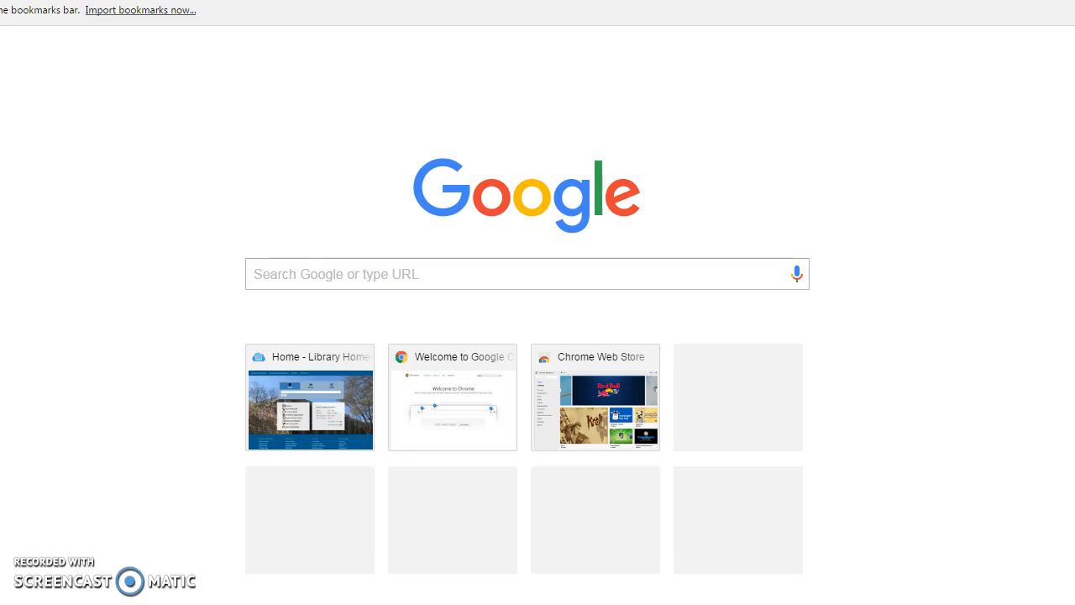
left_click(326, 415)
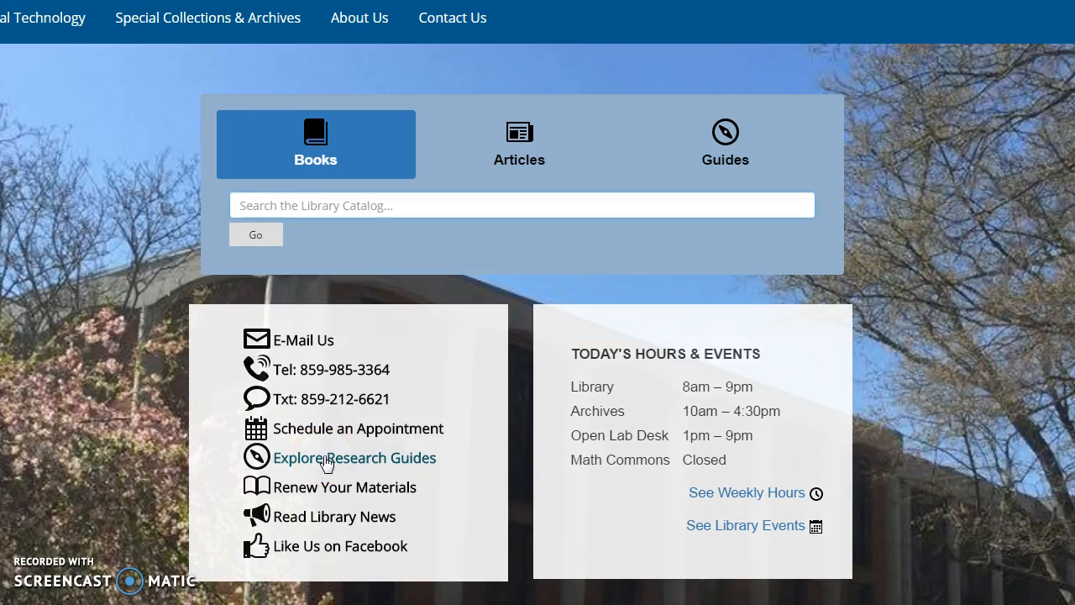
left_click(326, 460)
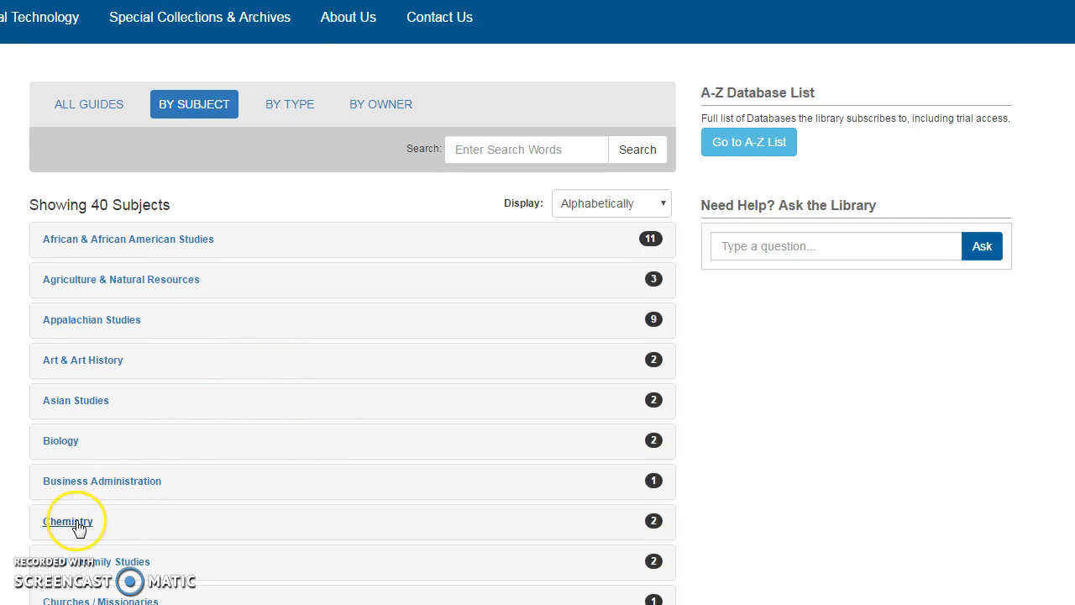
left_click(78, 524)
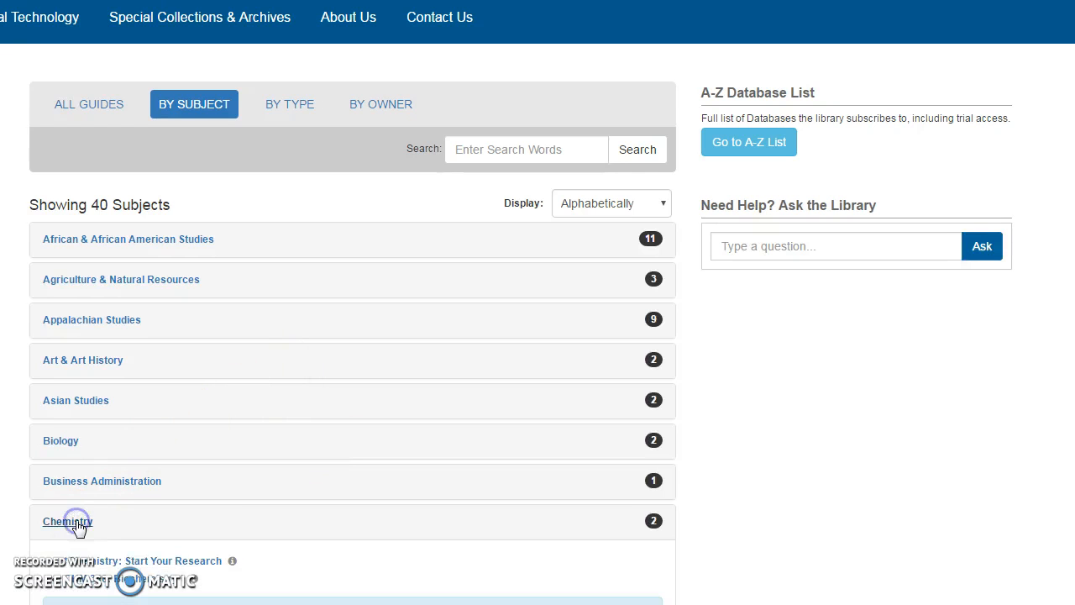
left_click(131, 559)
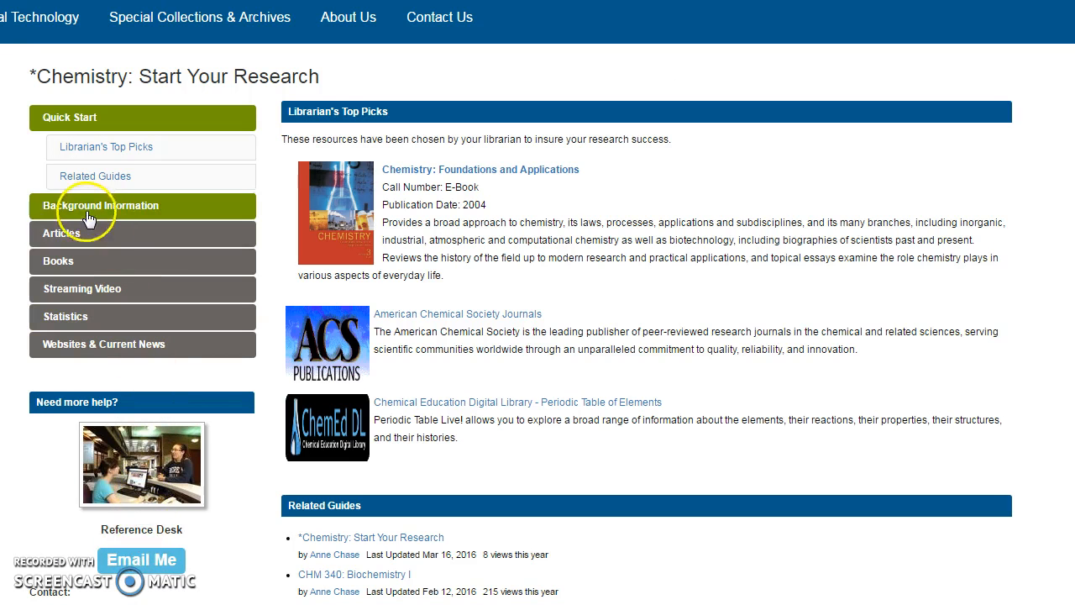
left_click(63, 234)
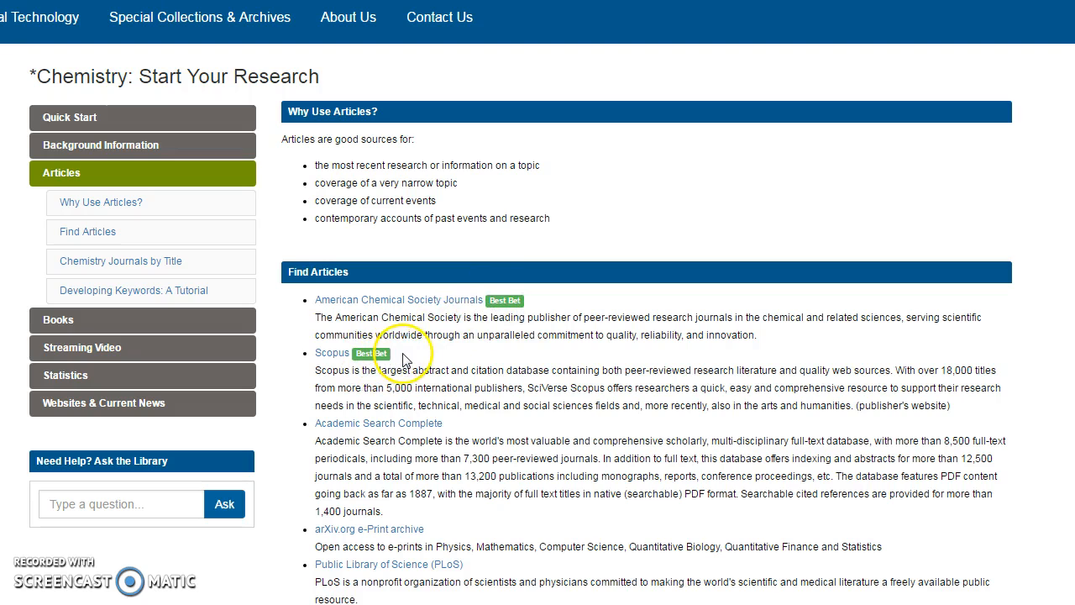
Copy the American Chemical Society Journals and Scopus entries from the guide into the transaction's Answer field
left_click(957, 408)
left_click_drag(956, 407, 315, 300)
right_click(409, 313)
left_click(429, 327)
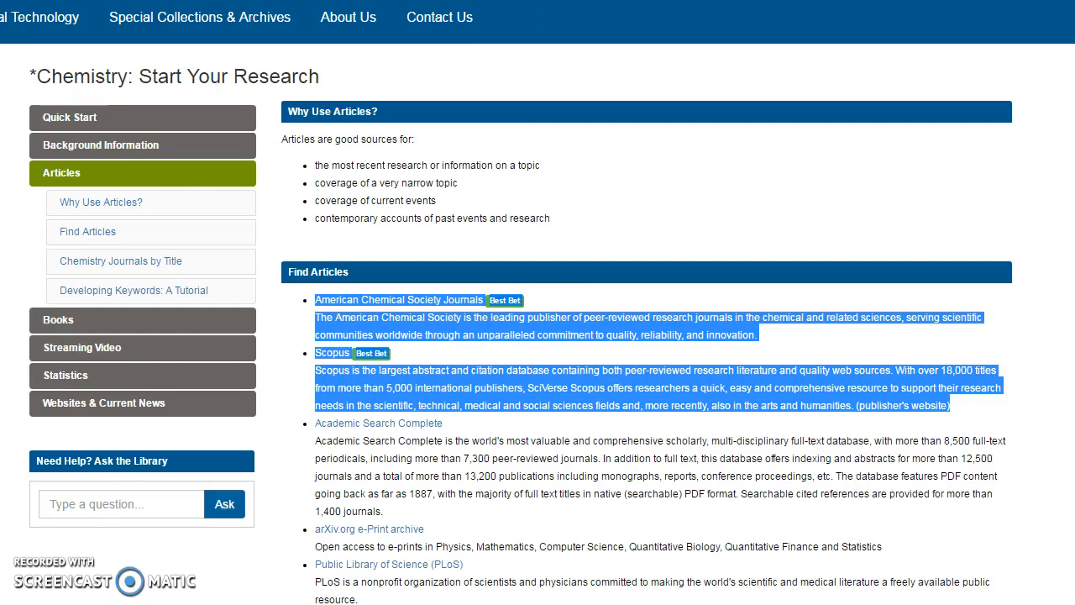
key("ctrl+Tab")
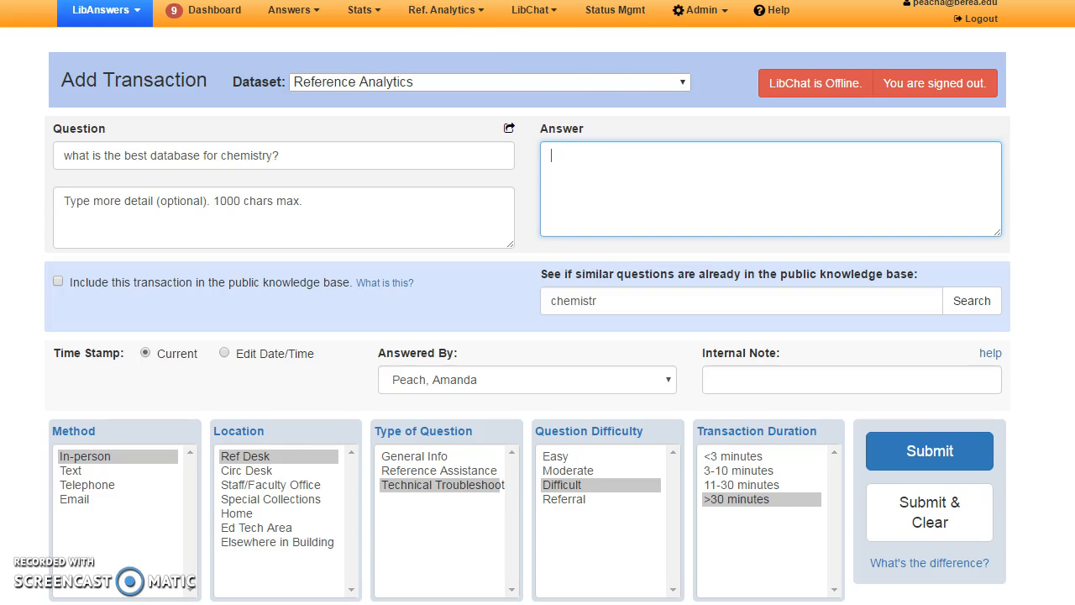
right_click(600, 160)
left_click(635, 263)
scroll(815, 215, "up", 5)
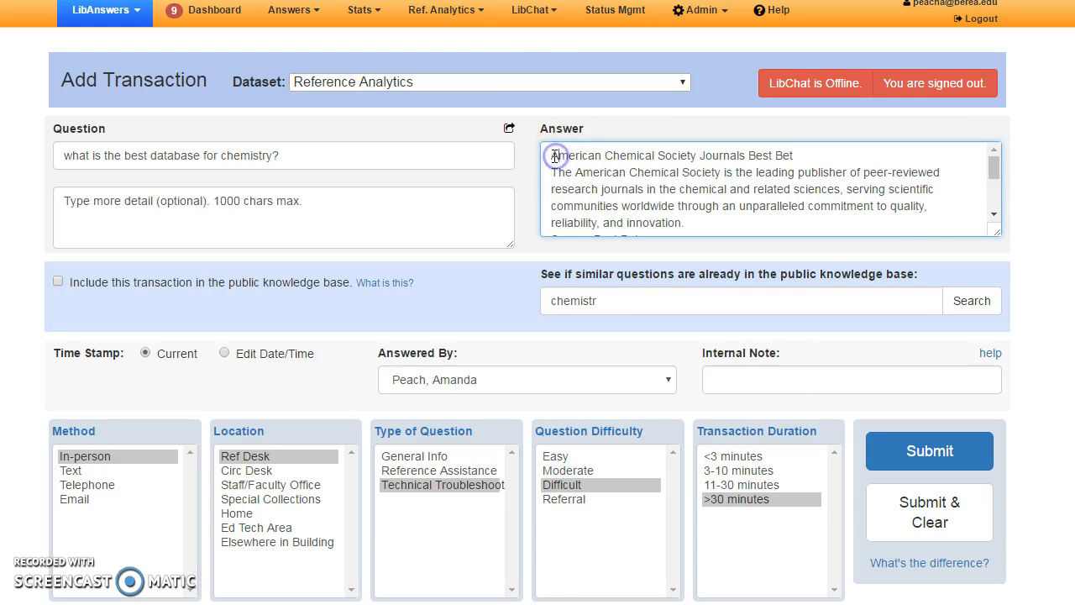
Start the answer with the line "In our opinion, these are the best bets for databases in this field:" and number the first entry "1)"
type("In our opi")
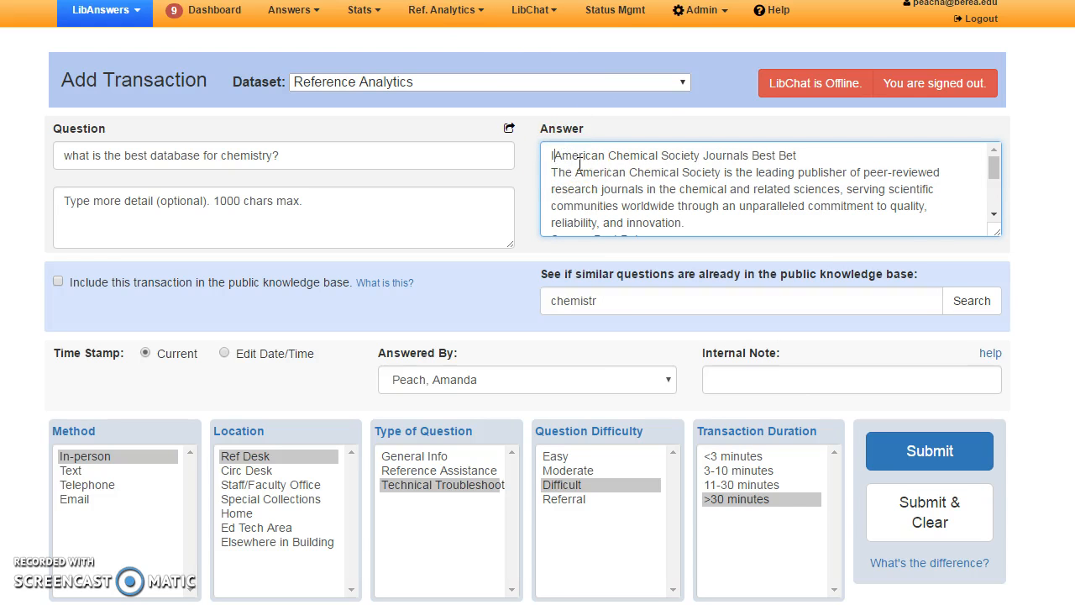
type("nion, the")
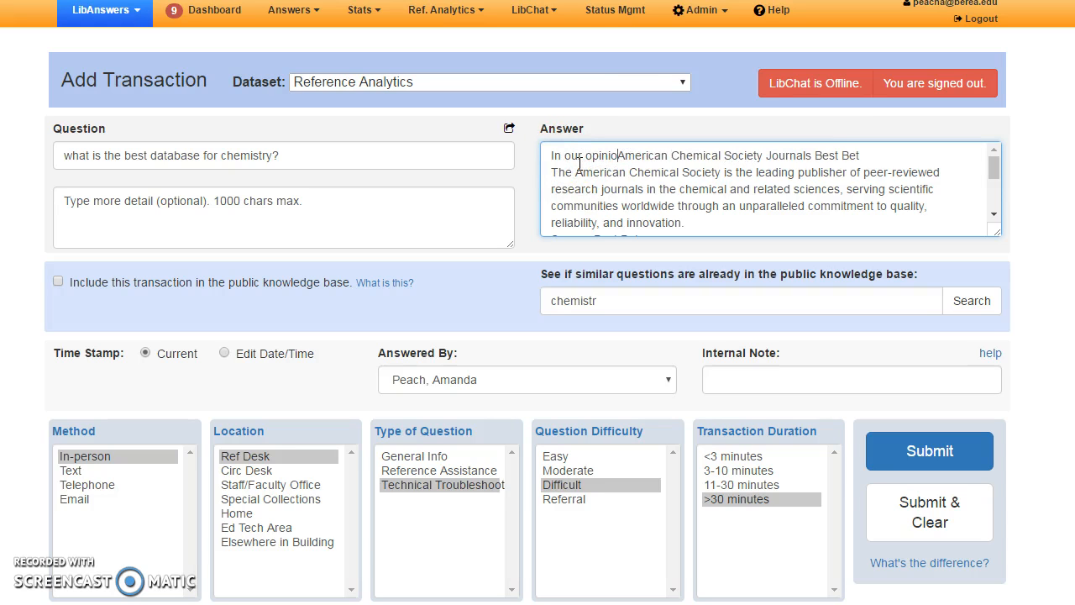
type("se are the ")
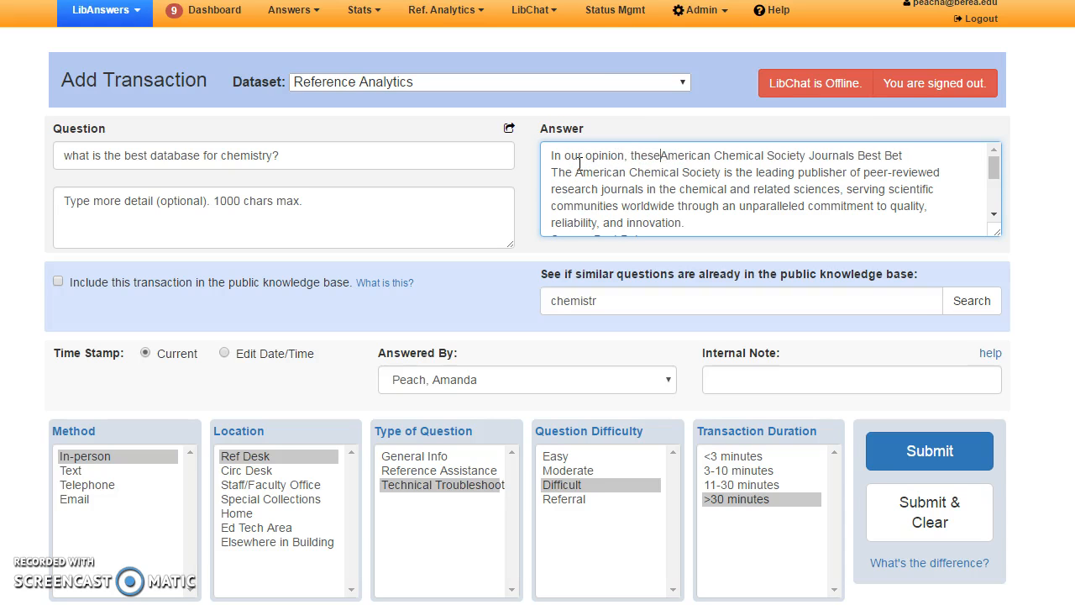
type("best bets for ")
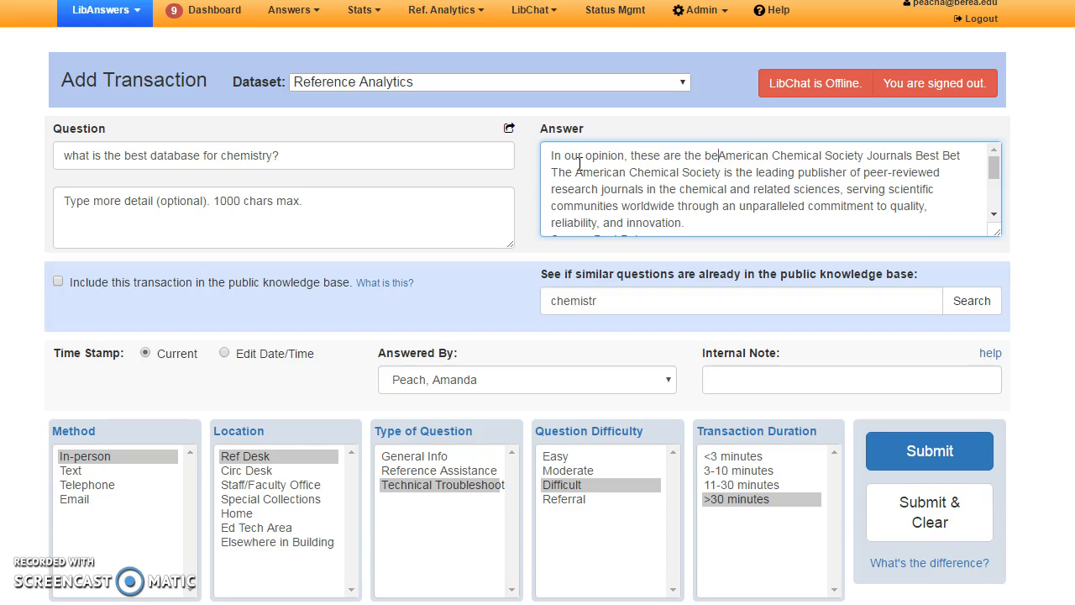
type("databases in ")
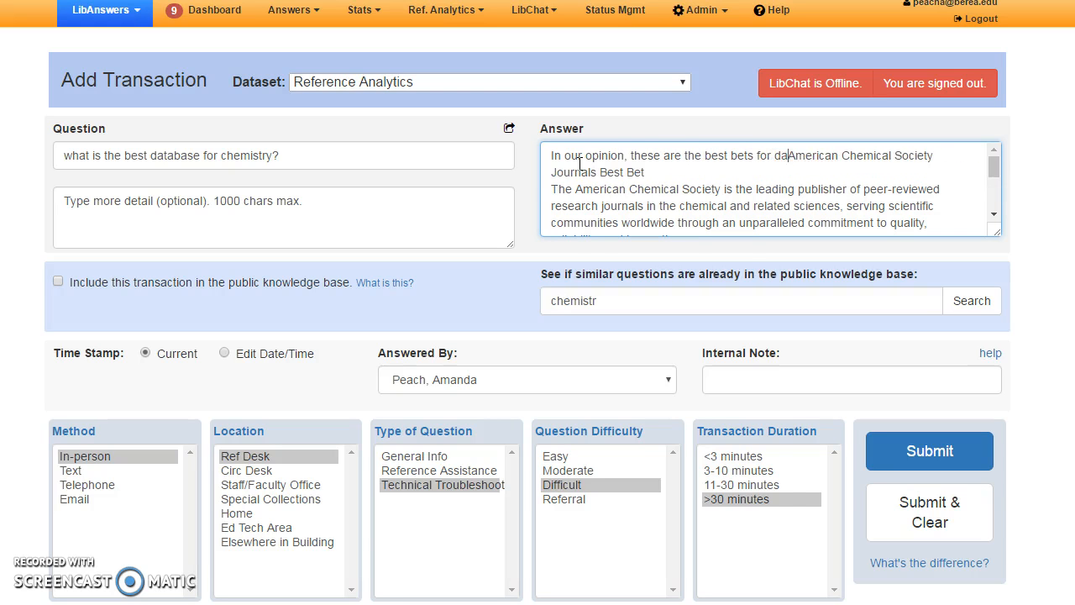
type("this field:")
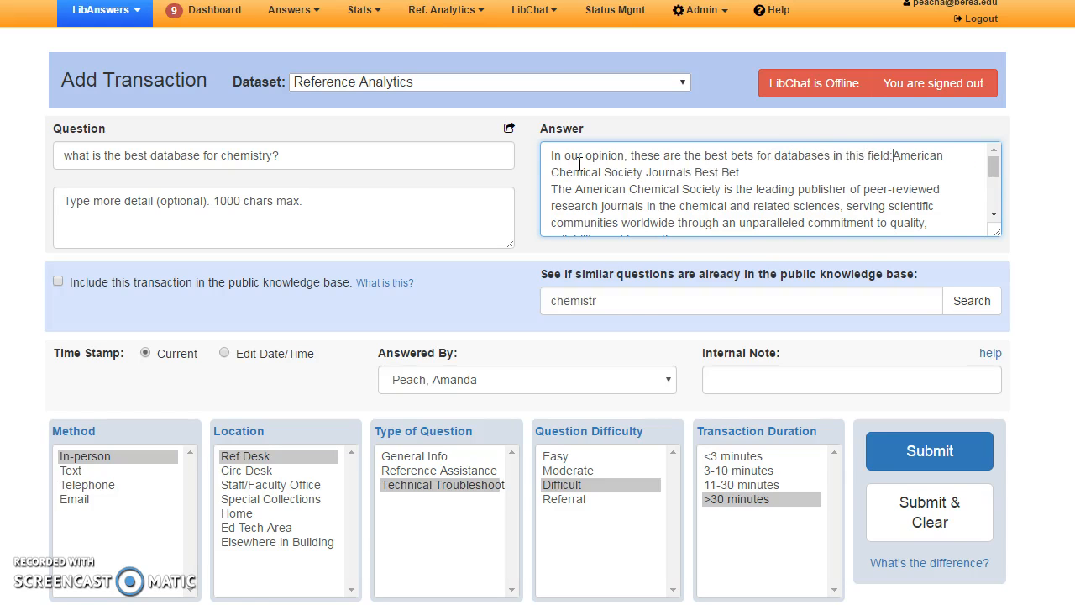
key("Return")
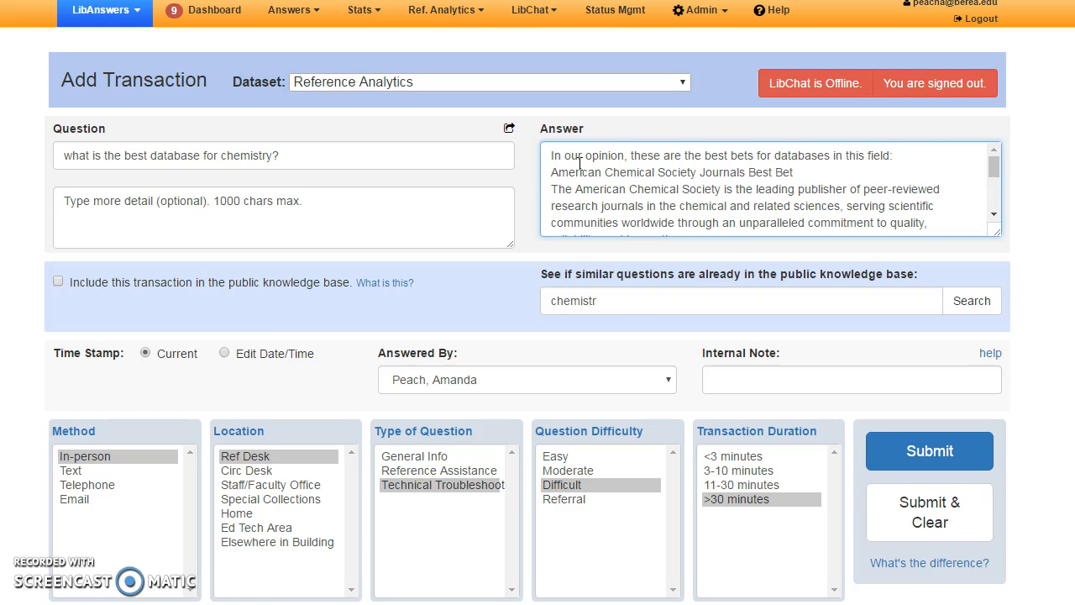
type("1)")
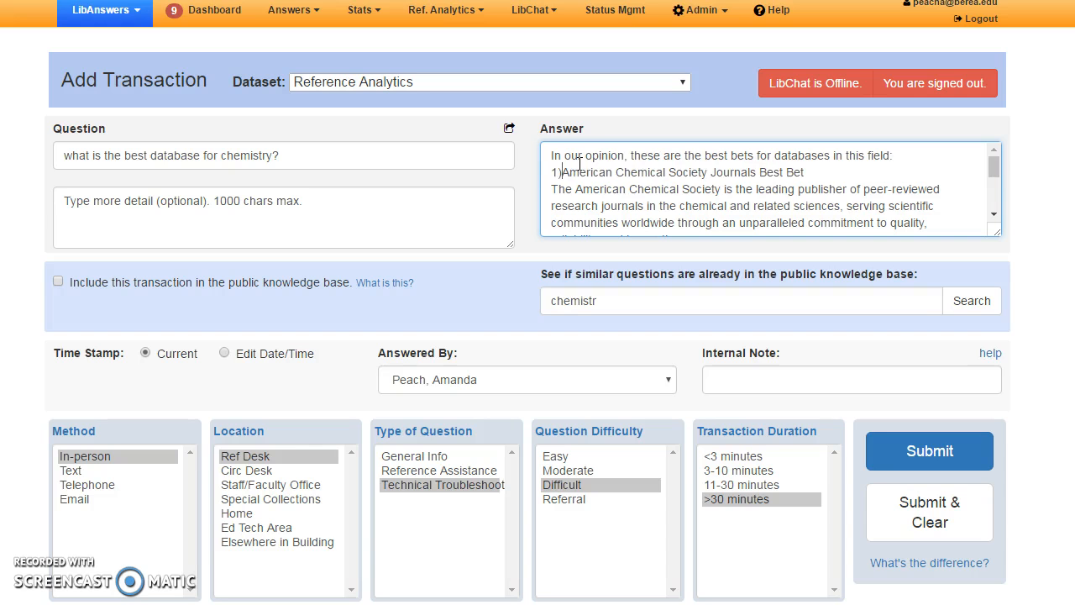
Number the Scopus entry in the answer as "2)" and check the rest of the answer text
scroll(762, 200, "down", 1)
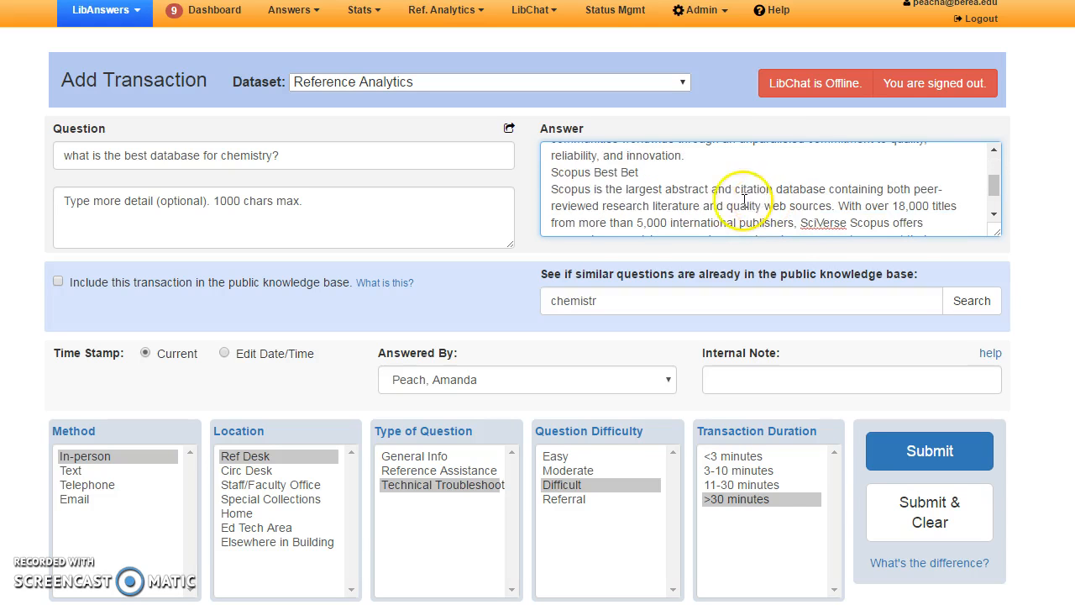
left_click(550, 175)
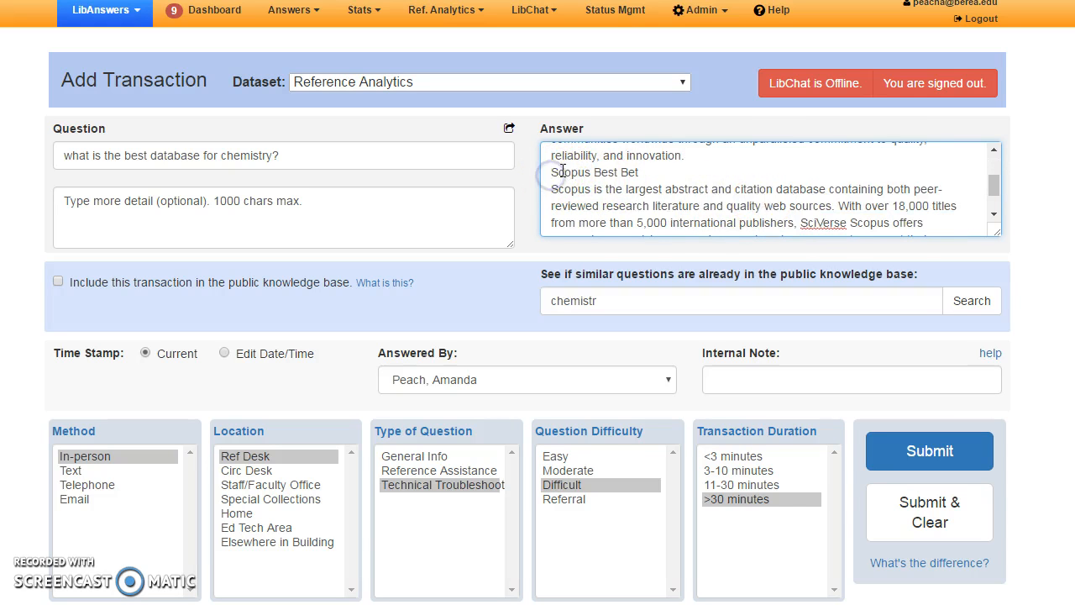
type("2)")
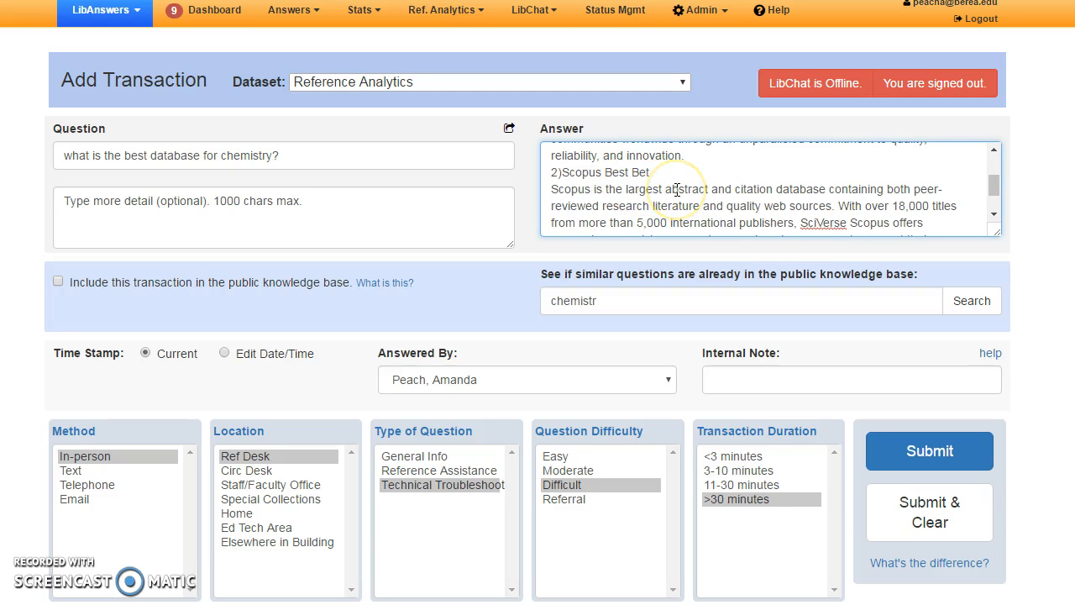
scroll(681, 188, "down", 1)
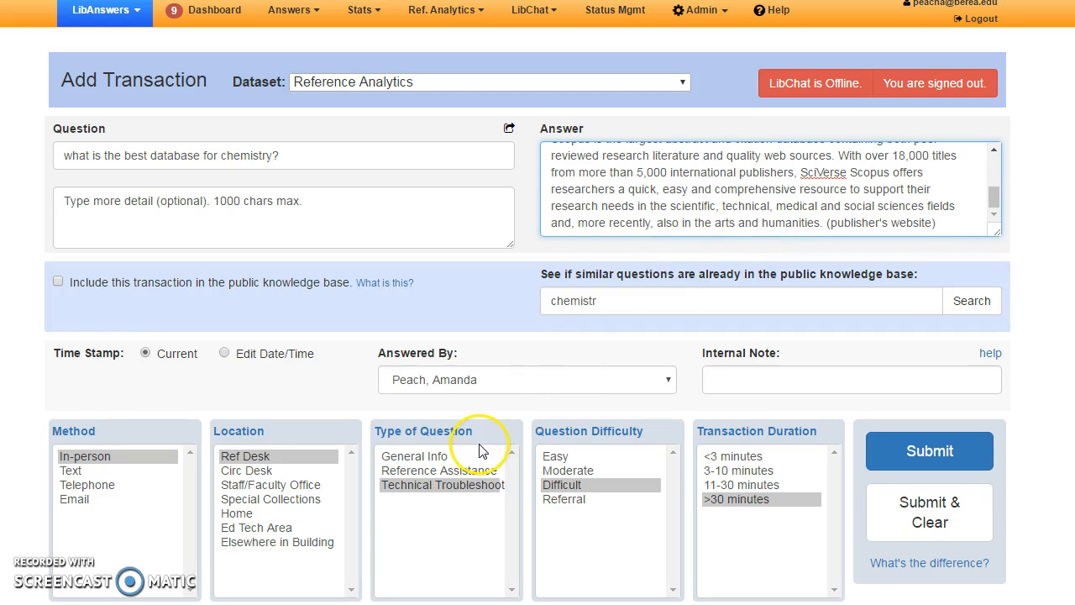
Classify the transaction as In-person, Circ Desk, Reference Assistance, Moderate and 3-10 minutes, and submit it with the form cleared
left_click(80, 486)
left_click(246, 470)
left_click(412, 456)
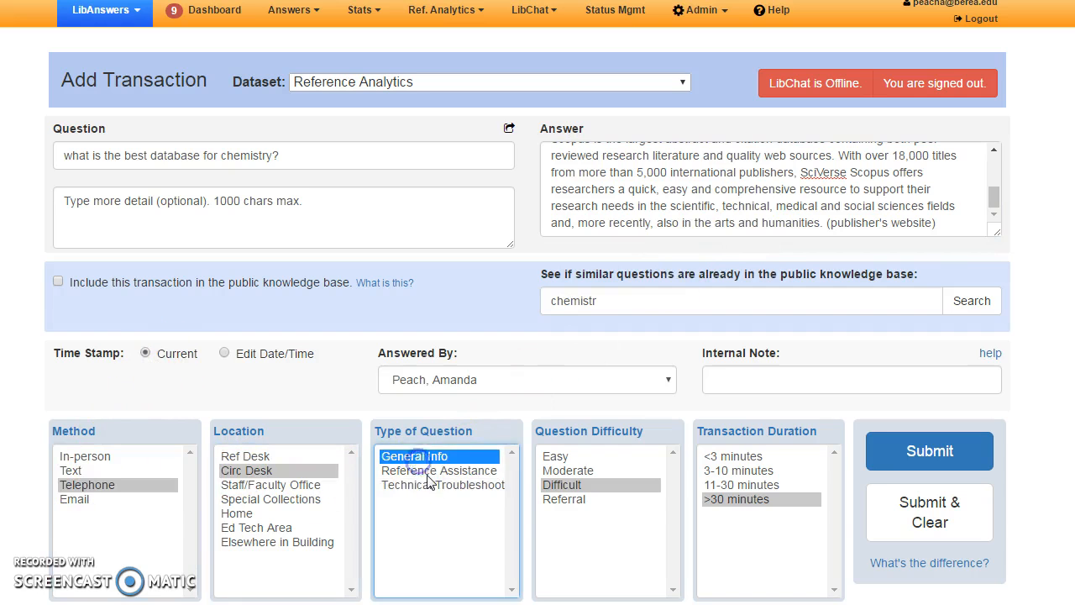
left_click(424, 471)
left_click(126, 456)
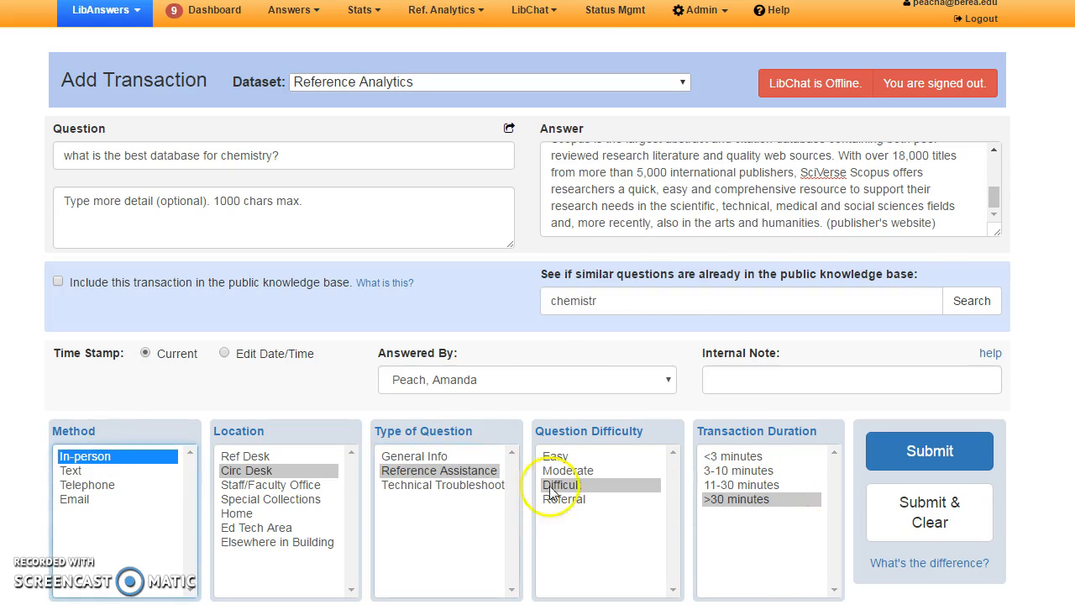
left_click(590, 470)
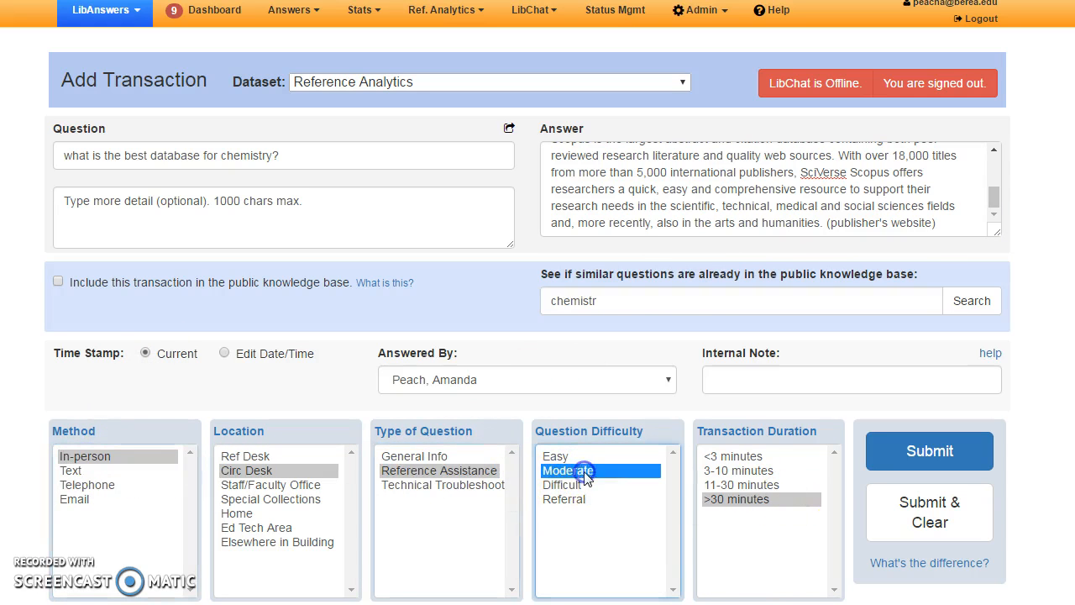
left_click(743, 470)
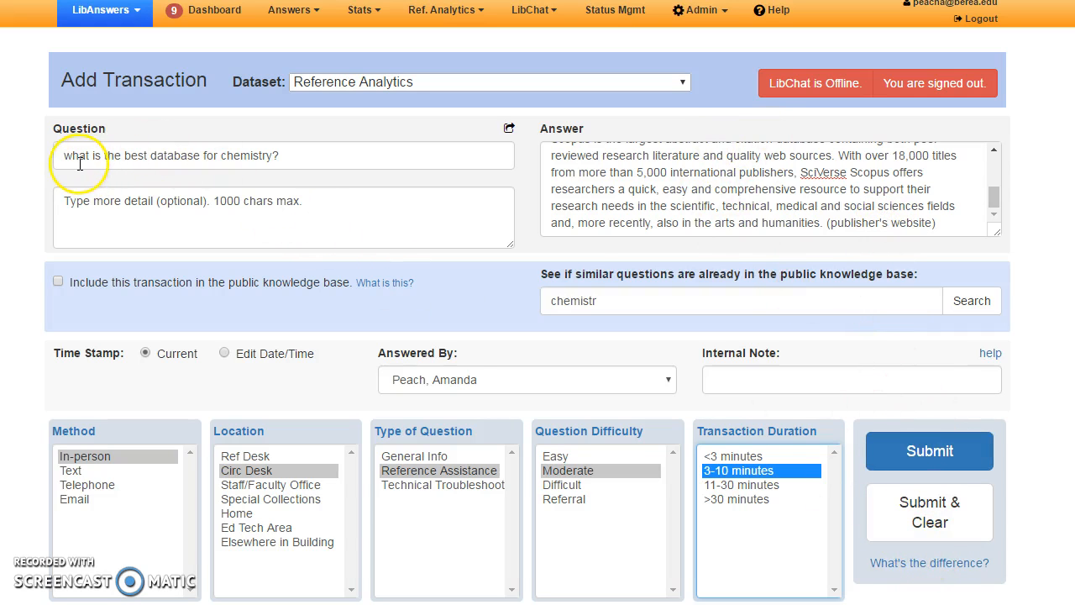
left_click(911, 520)
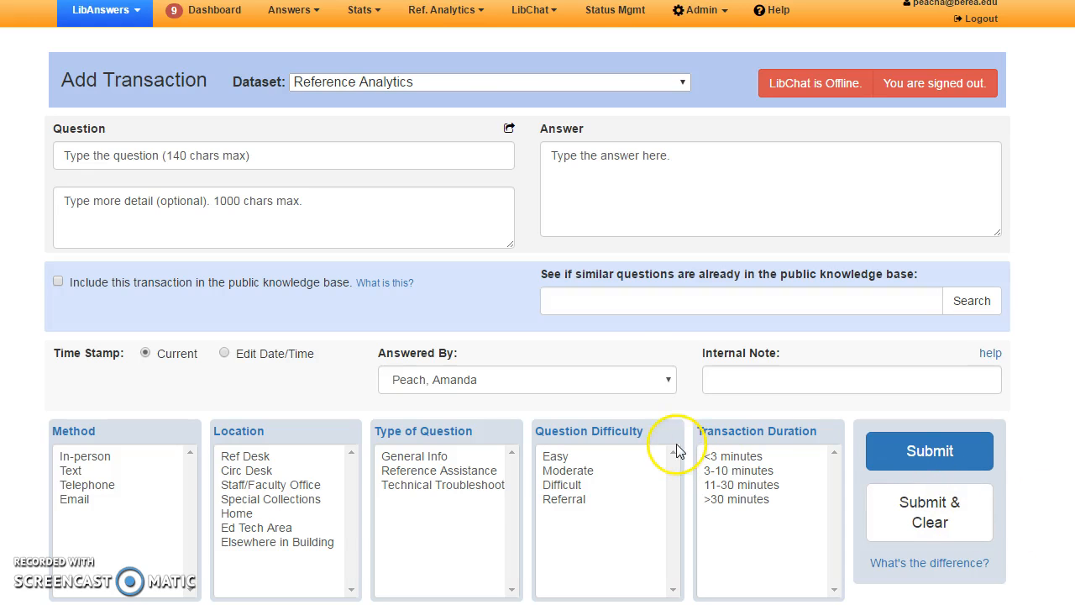
Set the new transaction's Answered By to the Reference Desk account and enter the staff member's first name as the internal note
left_click(667, 382)
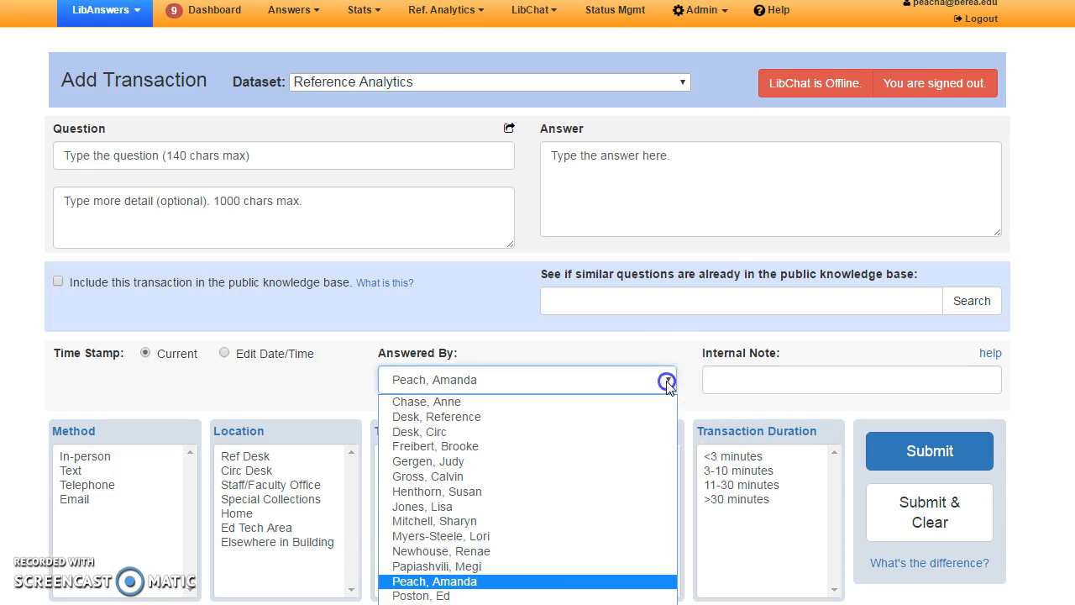
left_click(470, 417)
left_click(800, 376)
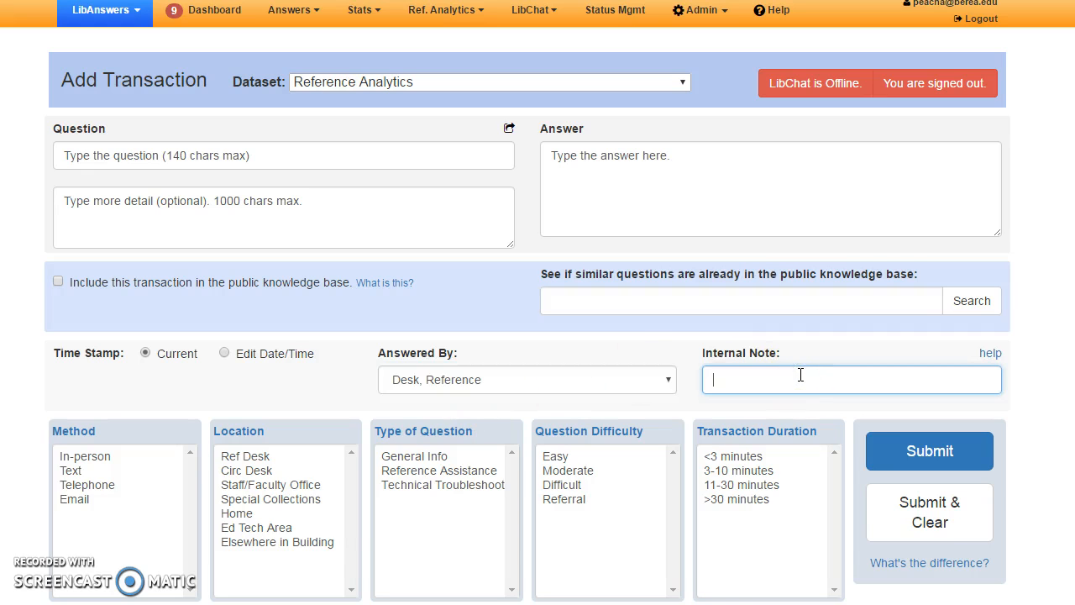
type("amanda")
Open the transaction statistics for the Reference Analytics dataset
right_click(484, 15)
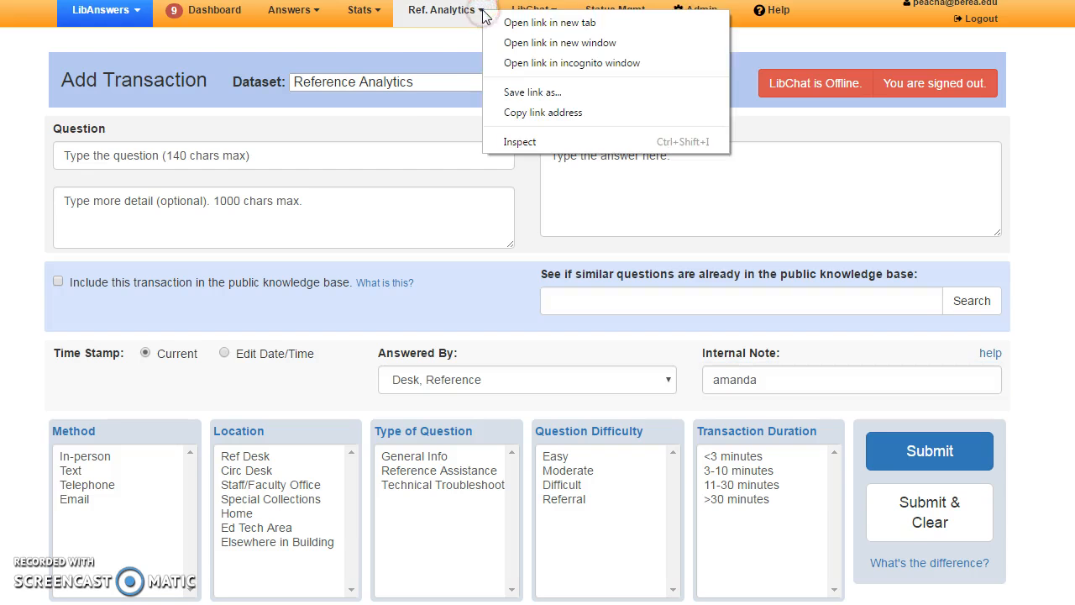
left_click(484, 15)
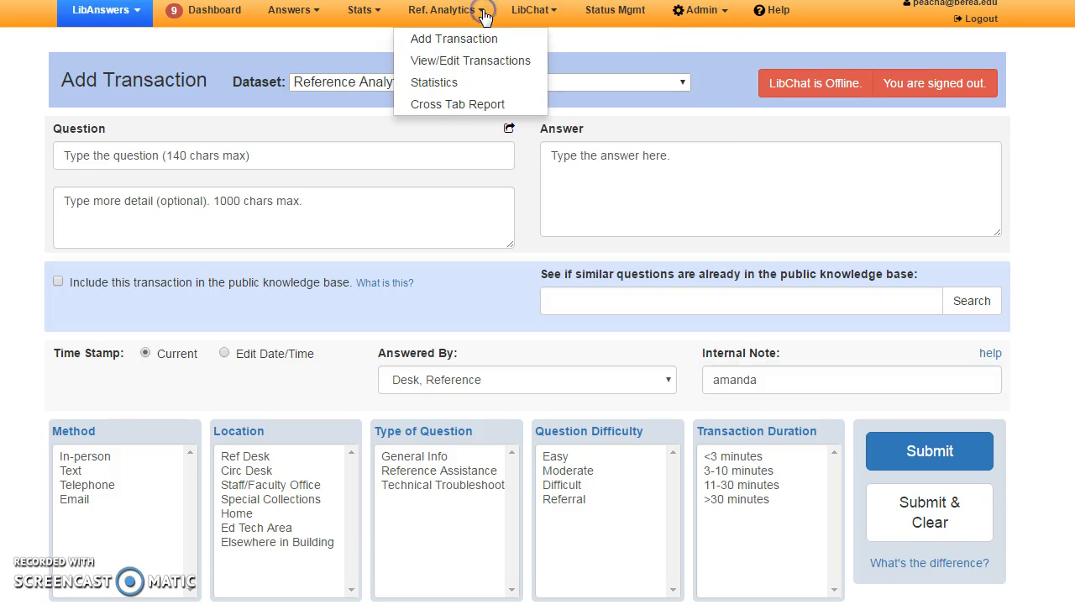
left_click(446, 84)
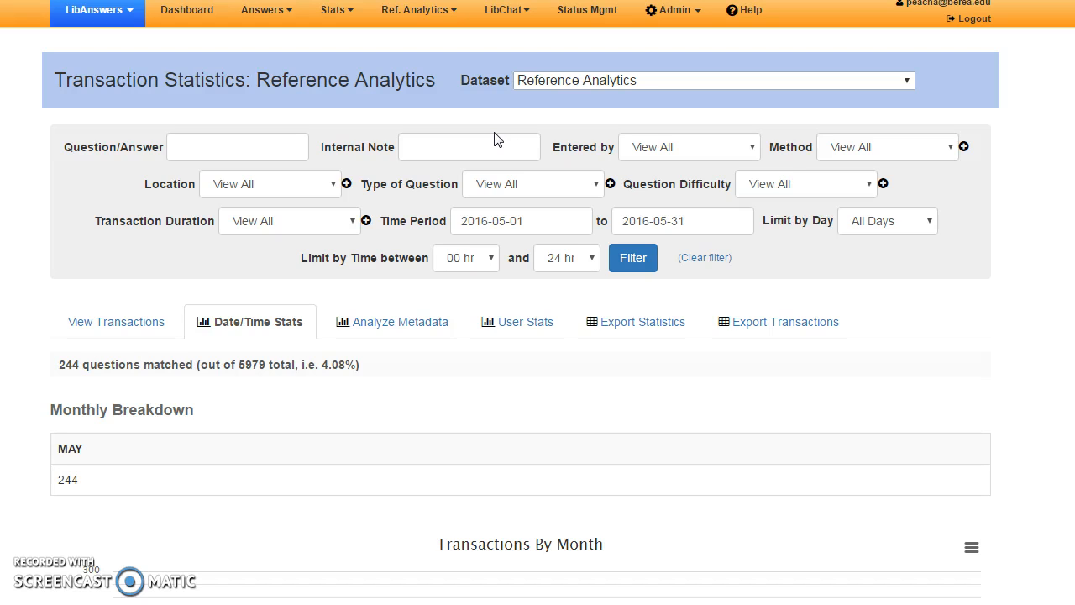
Filter the statistics to transactions entered by the signed-in staff member, with the time period starting 2016-01-04
left_click(660, 141)
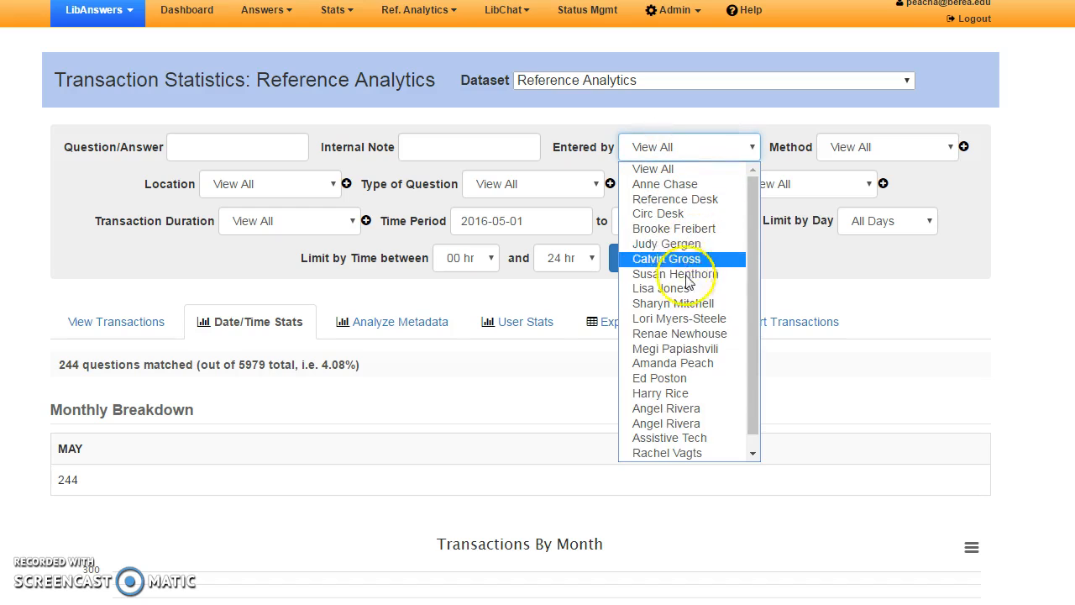
left_click(690, 363)
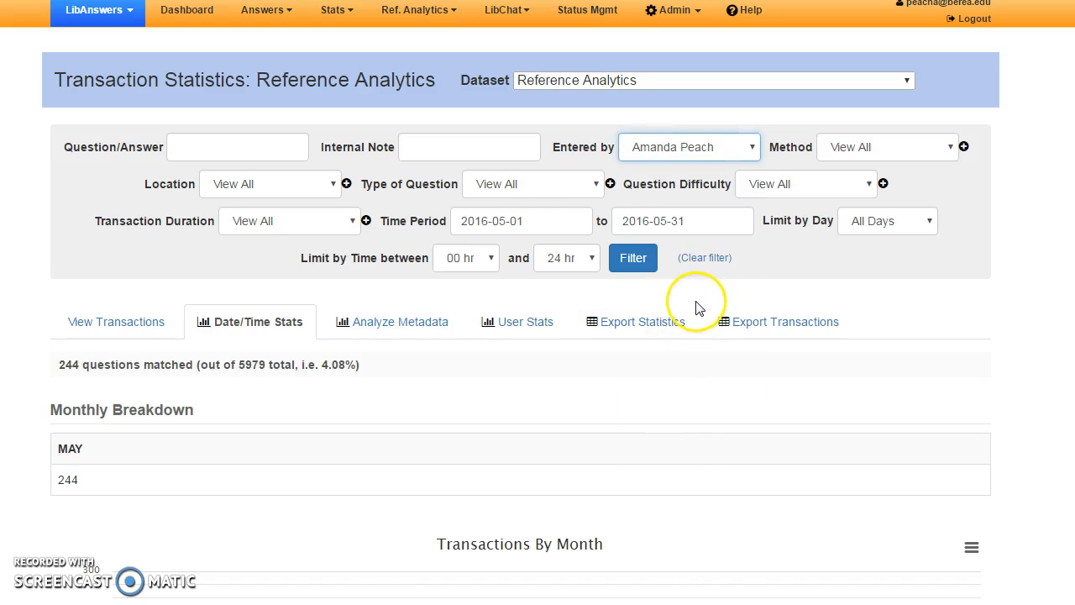
left_click(525, 221)
left_click(477, 293)
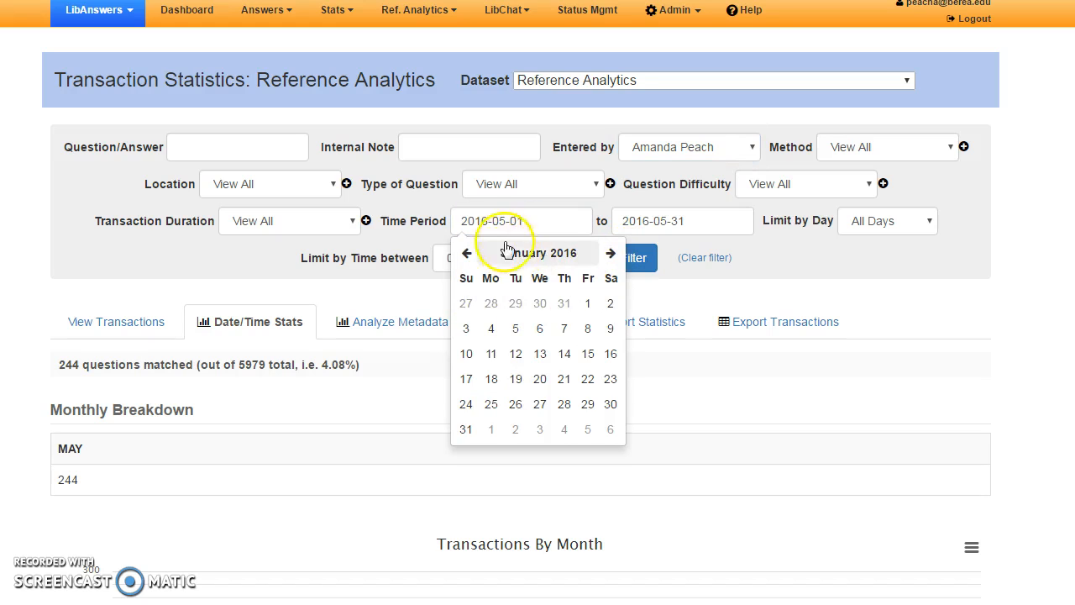
left_click(491, 328)
left_click(647, 288)
left_click(642, 266)
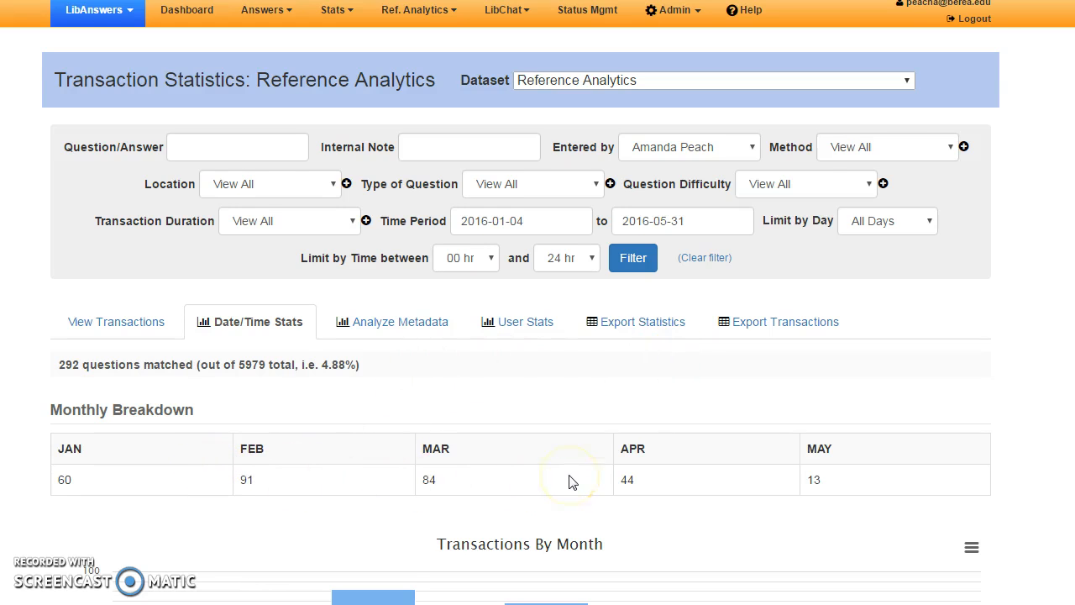
List the filtered transactions and examine the recorded questions, answers and classification details, starting with the chemistry database entry
scroll(568, 482, "down", 1)
left_click(127, 240)
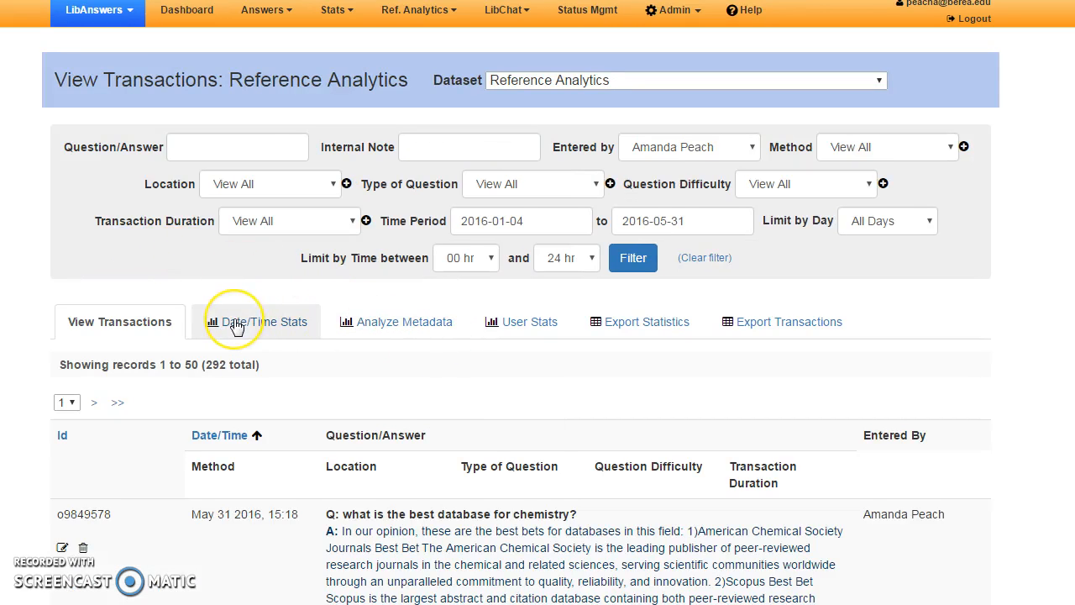
scroll(236, 327, "down", 1)
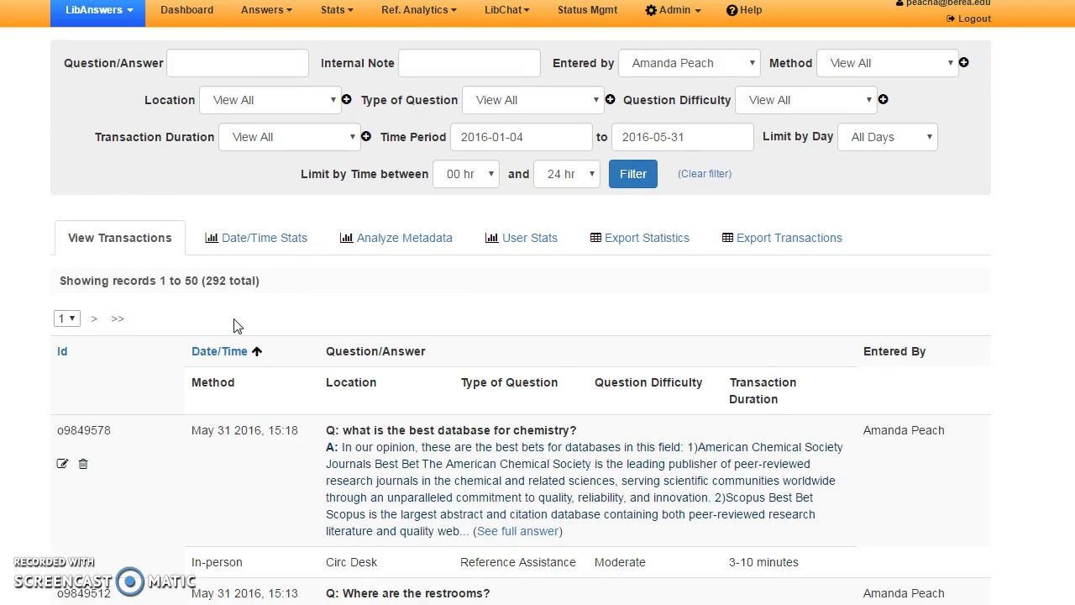
scroll(236, 328, "down", 1)
left_click(239, 322)
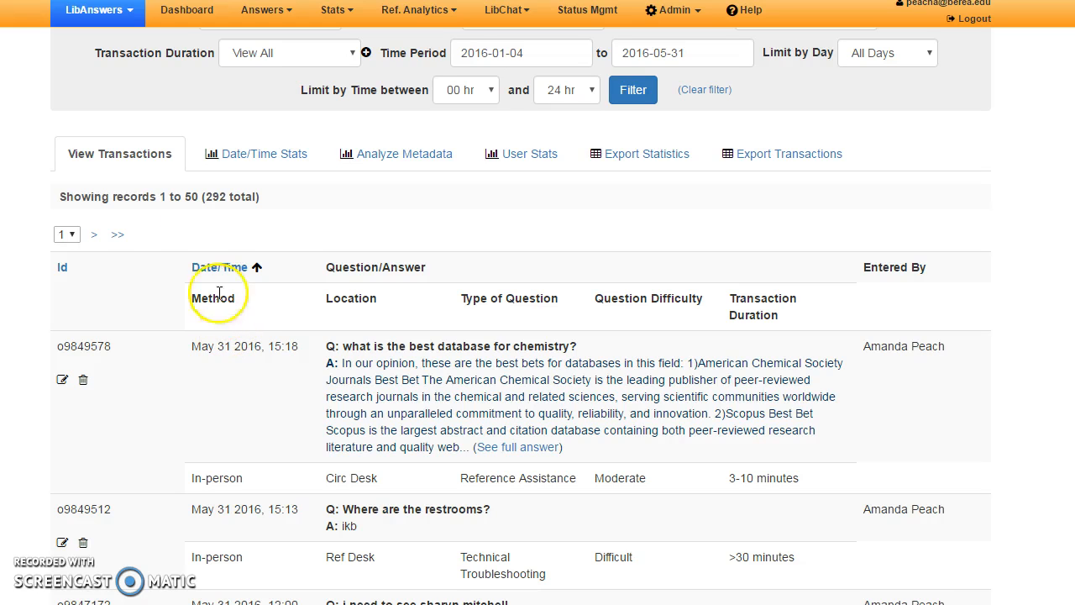
scroll(405, 270, "up", 1)
scroll(405, 270, "up", 3)
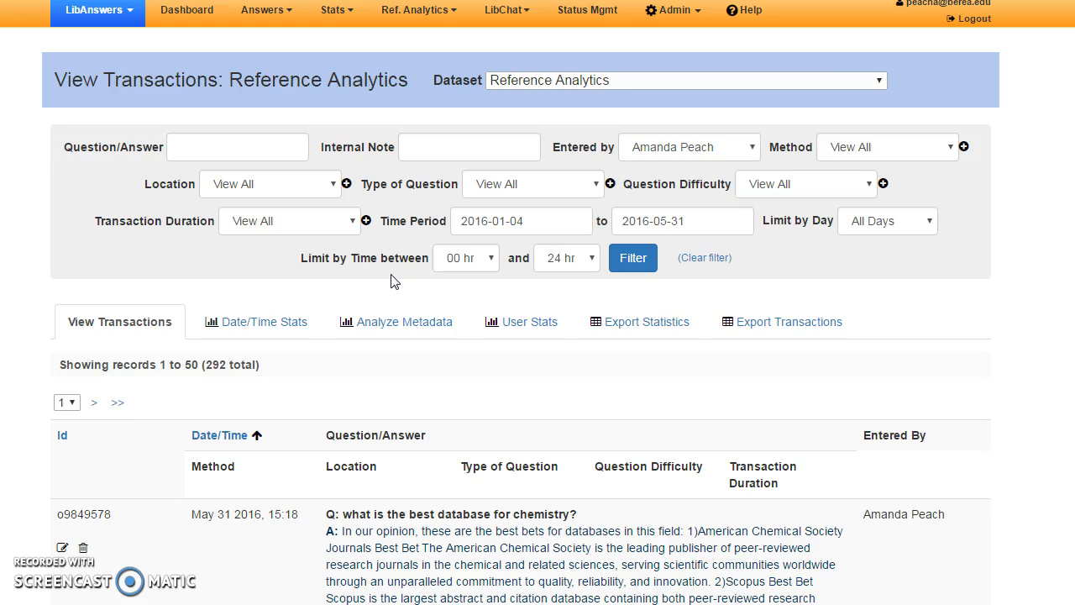
left_click(67, 324)
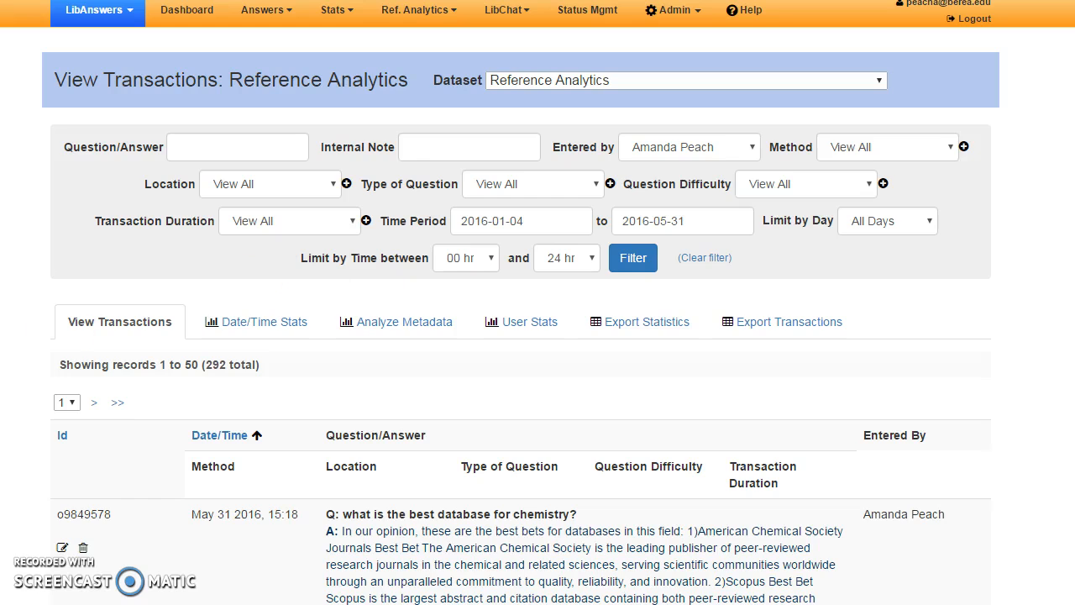